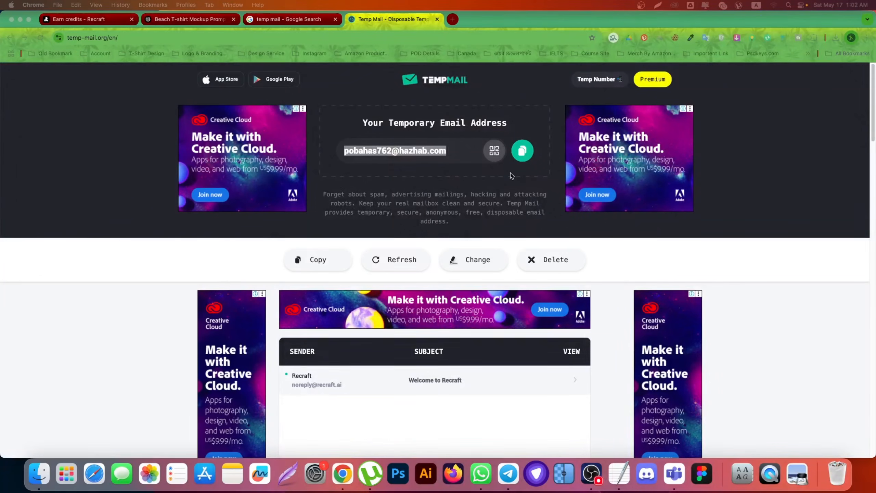
- Open the "Welcome to Recraft" message in the temporary inbox and copy its verification code
{"action": "scroll", "coordinate": [439, 362], "scroll_direction": "down", "scroll_amount": 1}
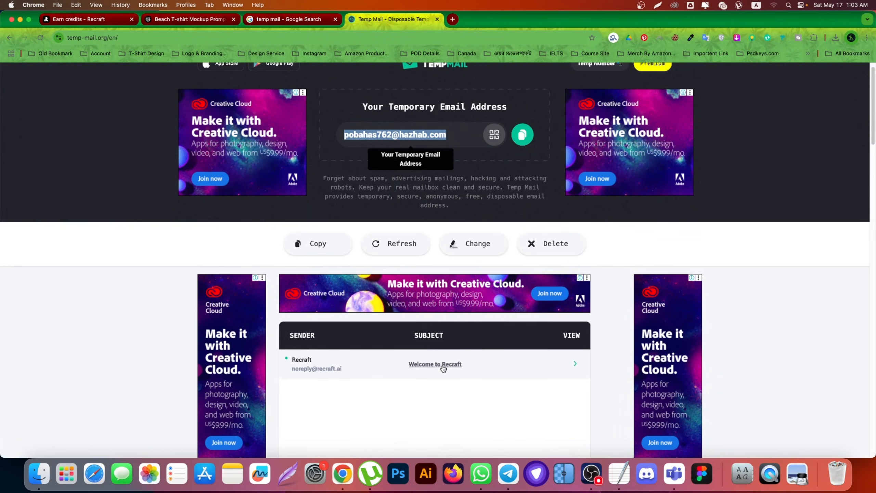
{"action": "left_click", "coordinate": [444, 367]}
{"action": "scroll", "coordinate": [436, 283], "scroll_direction": "down", "scroll_amount": 5}
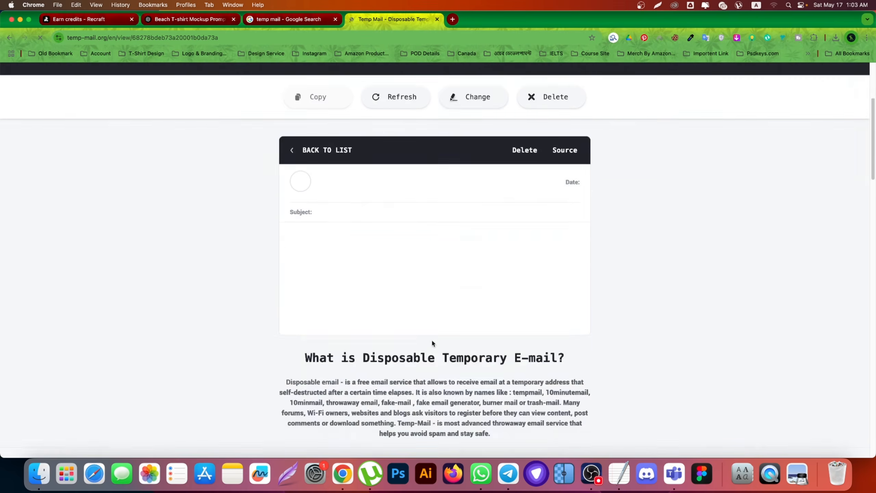
{"action": "left_click_drag", "start_coordinate": [345, 331], "coordinate": [341, 345]}
{"action": "left_click", "coordinate": [337, 364]}
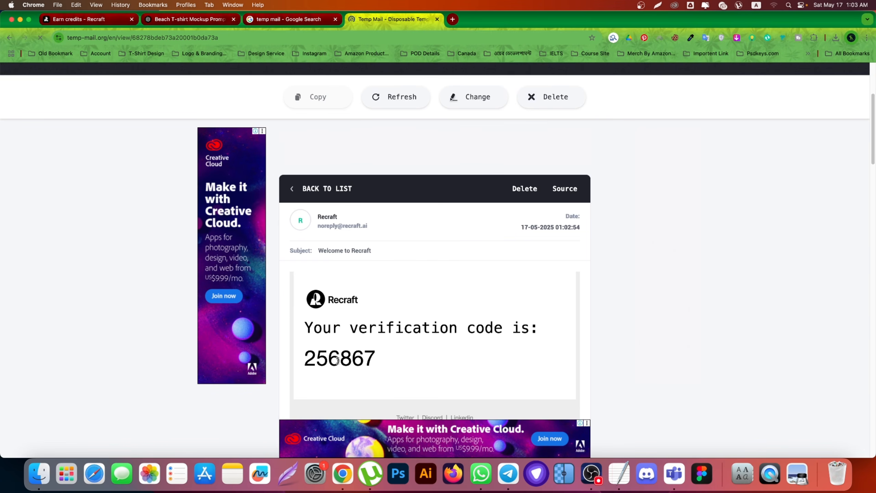
{"action": "double_click", "coordinate": [337, 360]}
{"action": "key", "text": "super+c"}
- Submit the emailed verification code on the Recraft sign-in page and select the Free plan
{"action": "key", "text": "super+grave"}
{"action": "key", "text": "super+v"}
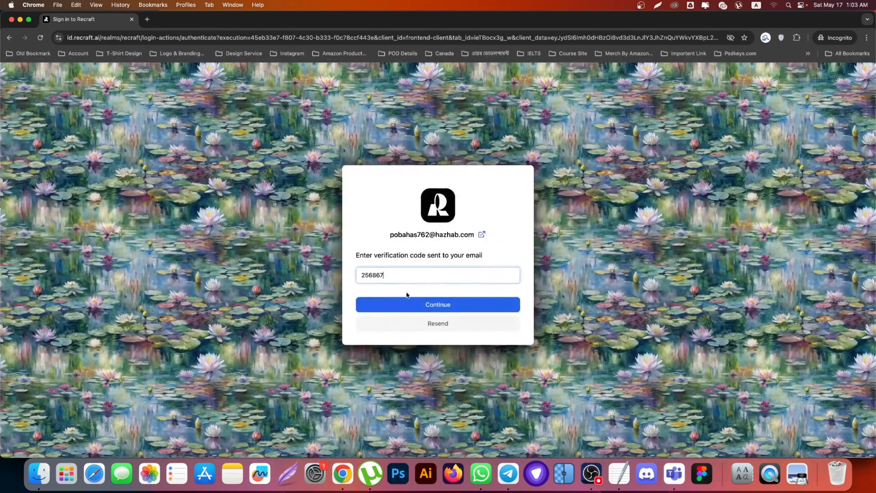
{"action": "key", "text": "Tab"}
{"action": "key", "text": "Return"}
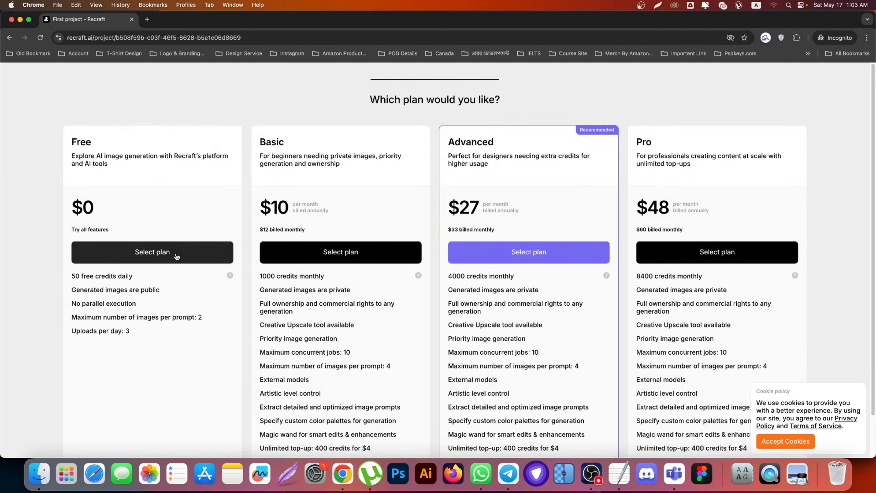
{"action": "left_click", "coordinate": [180, 254]}
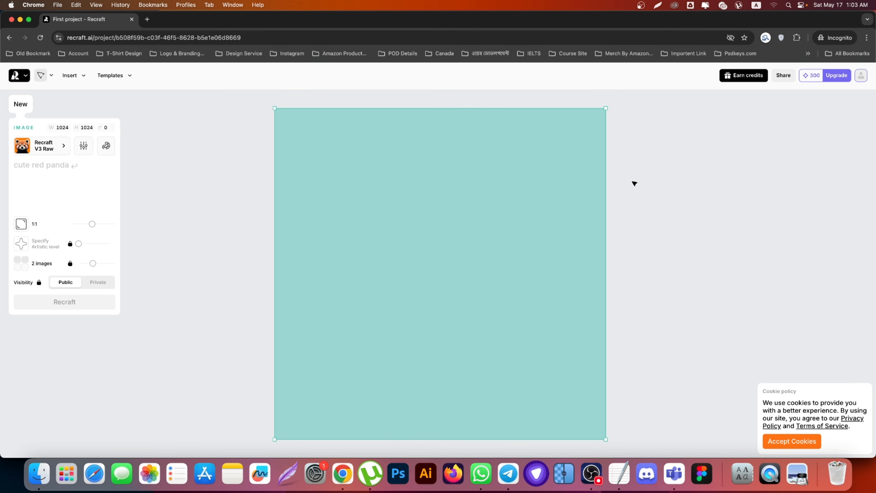
- Close the incognito Recraft session and open the original account's project list
{"action": "left_click", "coordinate": [132, 19]}
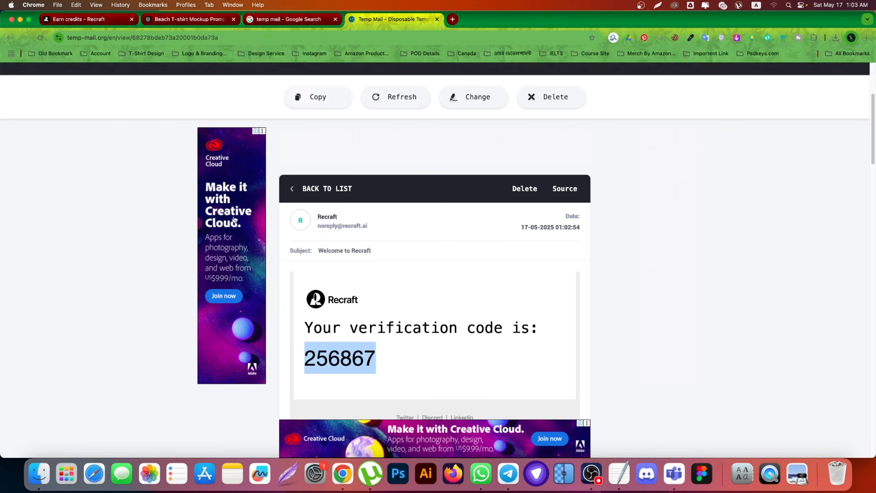
{"action": "left_click", "coordinate": [102, 19]}
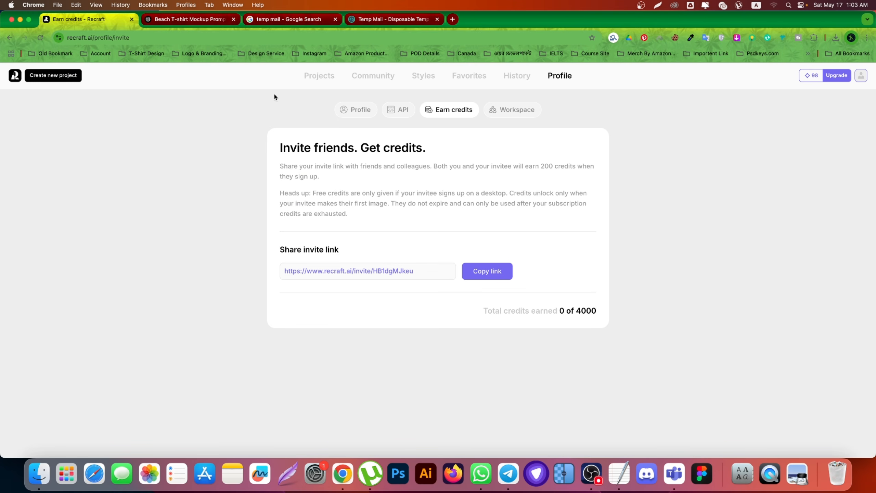
{"action": "left_click", "coordinate": [312, 78]}
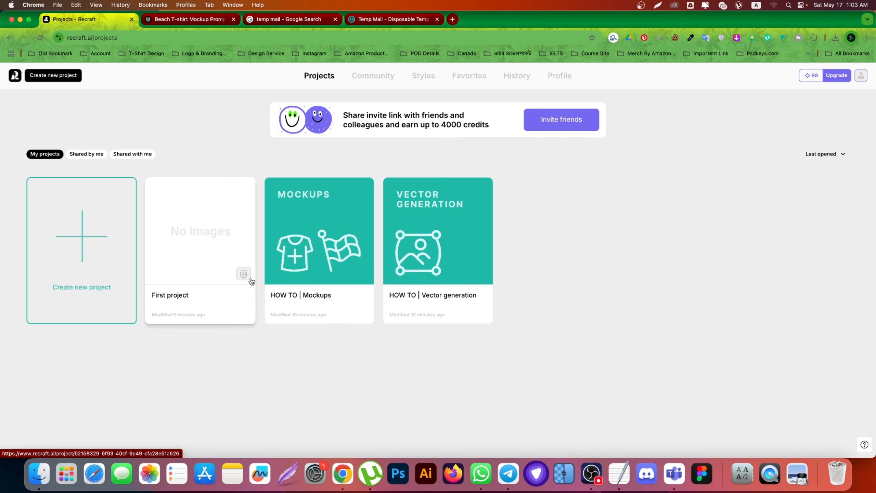
- Delete the empty "First project" and create a new blank project
{"action": "left_click", "coordinate": [243, 274]}
{"action": "left_click", "coordinate": [530, 279]}
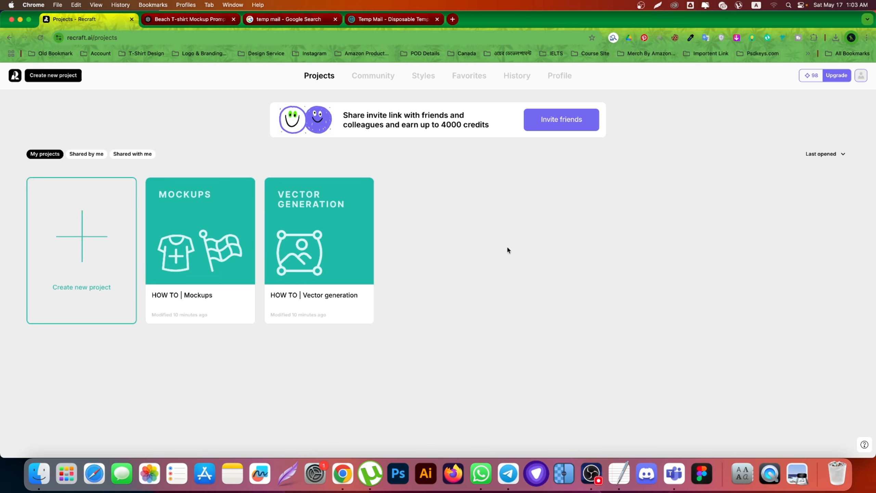
{"action": "left_click", "coordinate": [83, 239]}
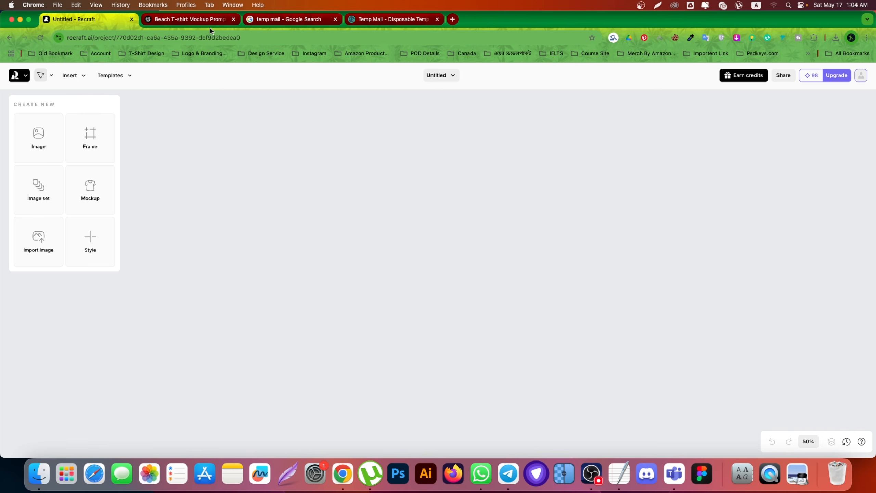
- Copy the purple daisy watercolor prompt from the Beach T-shirt Mockup Prompt conversation in ChatGPT
{"action": "left_click", "coordinate": [195, 20]}
{"action": "scroll", "coordinate": [348, 210], "scroll_direction": "down", "scroll_amount": 15}
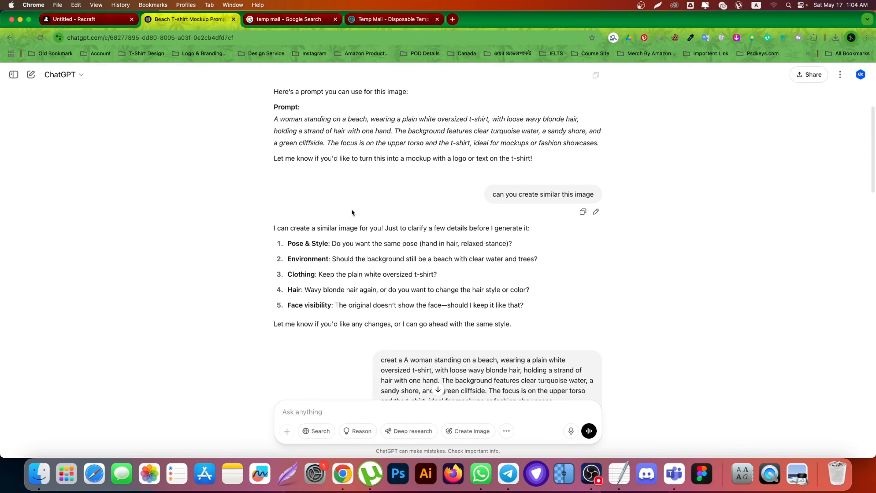
{"action": "scroll", "coordinate": [399, 227], "scroll_direction": "down", "scroll_amount": 10}
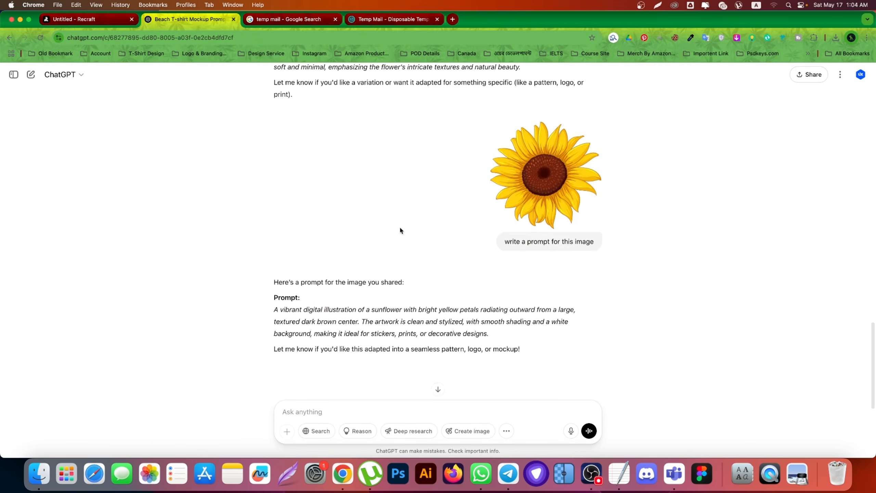
{"action": "scroll", "coordinate": [397, 226], "scroll_direction": "up", "scroll_amount": 6}
{"action": "scroll", "coordinate": [432, 222], "scroll_direction": "down", "scroll_amount": 2}
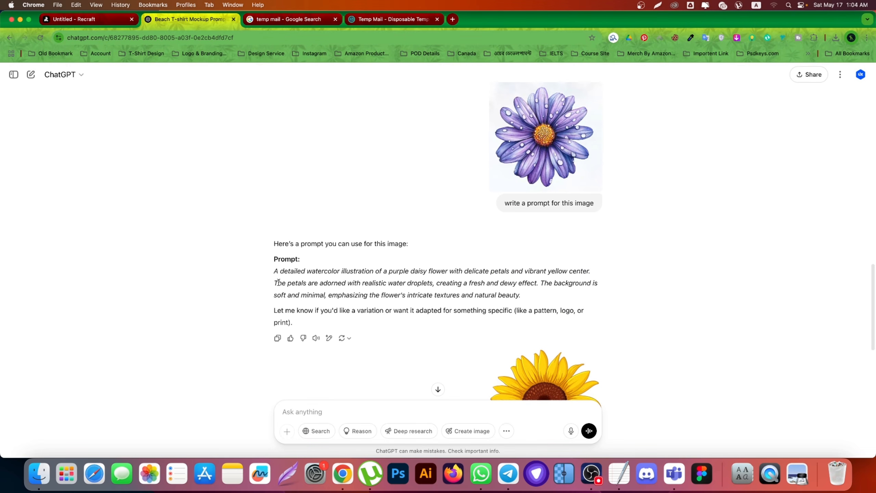
{"action": "left_click_drag", "start_coordinate": [274, 270], "coordinate": [544, 301]}
{"action": "key", "text": "super+c"}
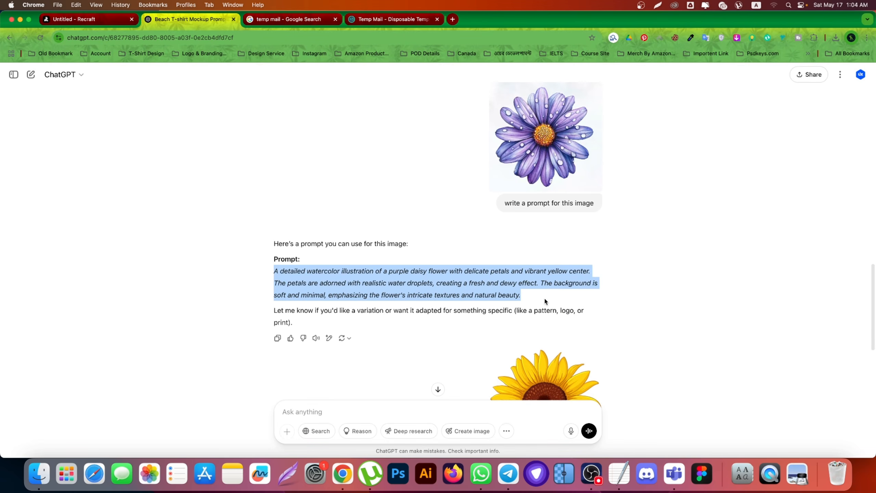
- Generate a 1:1 image in the new Recraft project from the copied daisy prompt using the Recraft V3 Raw style
{"action": "left_click", "coordinate": [91, 17]}
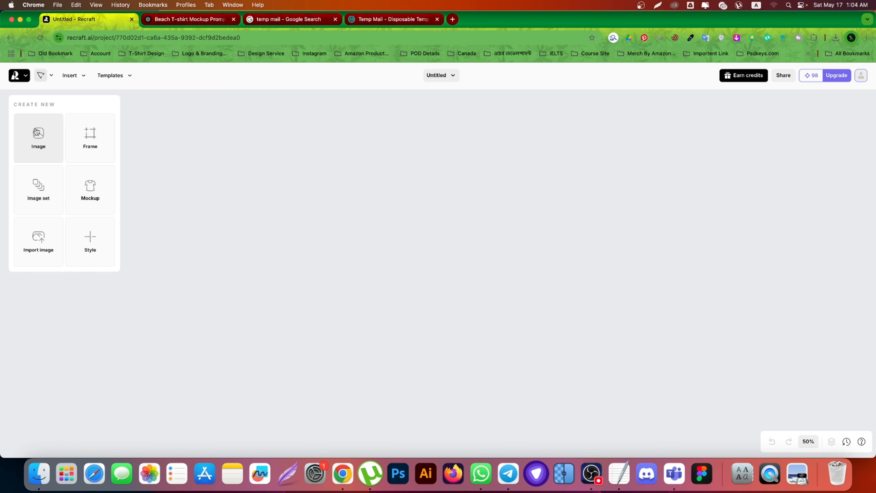
{"action": "left_click", "coordinate": [47, 133]}
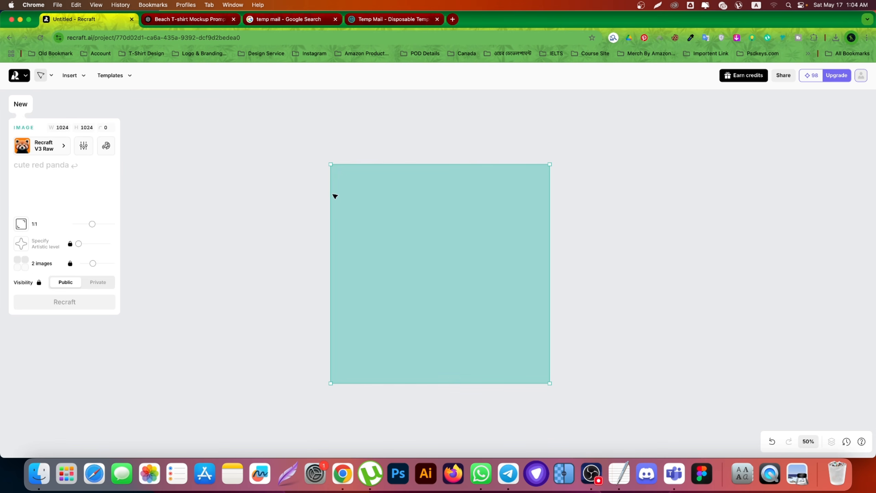
{"action": "key", "text": "super+v"}
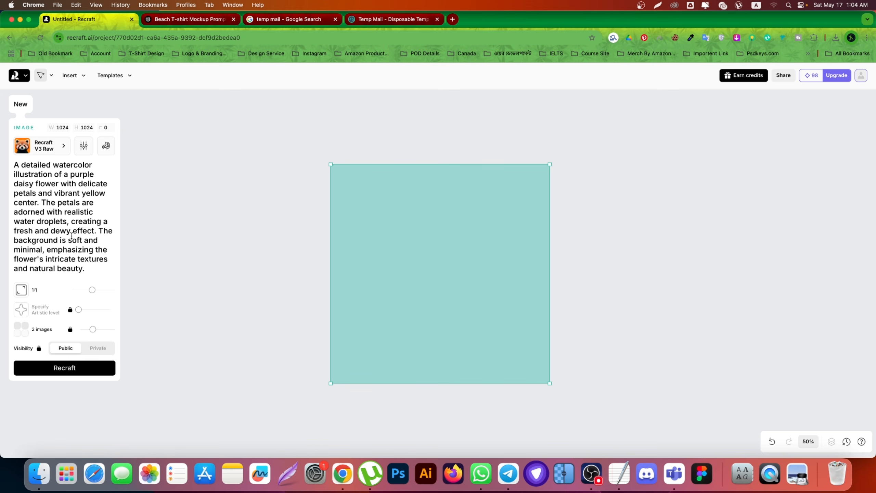
{"action": "left_click", "coordinate": [64, 368]}
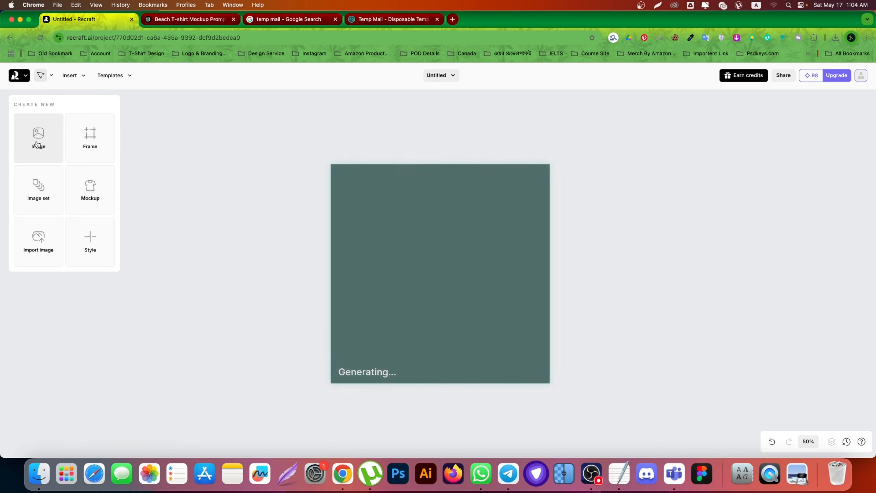
- Add a second image with the featured Vector art style and generate it from the same daisy prompt
{"action": "left_click", "coordinate": [37, 148]}
{"action": "left_click", "coordinate": [53, 146]}
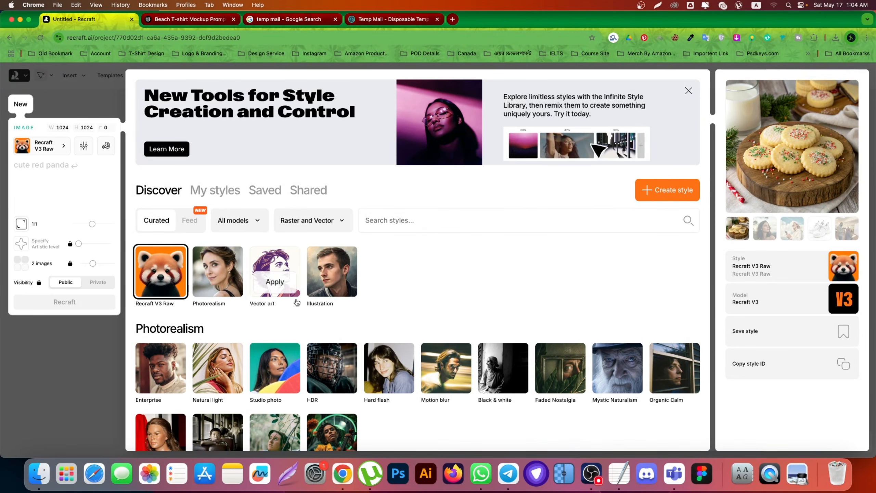
{"action": "left_click", "coordinate": [233, 222]}
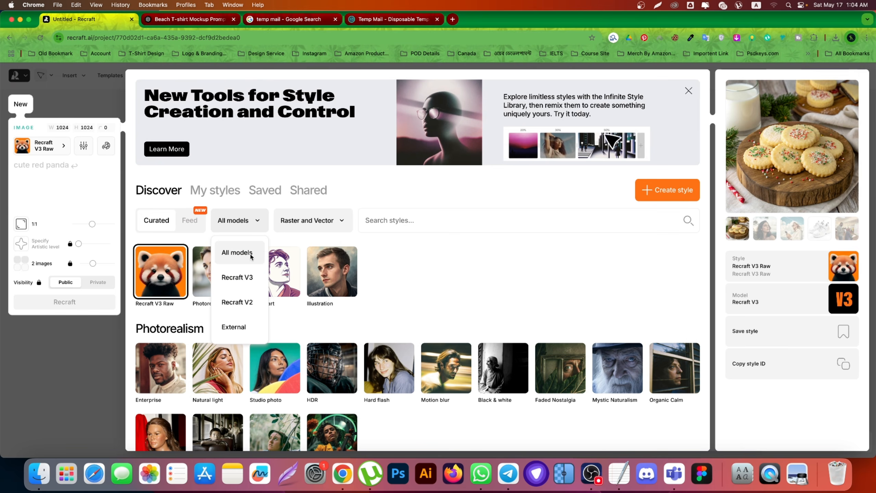
{"action": "left_click", "coordinate": [434, 255]}
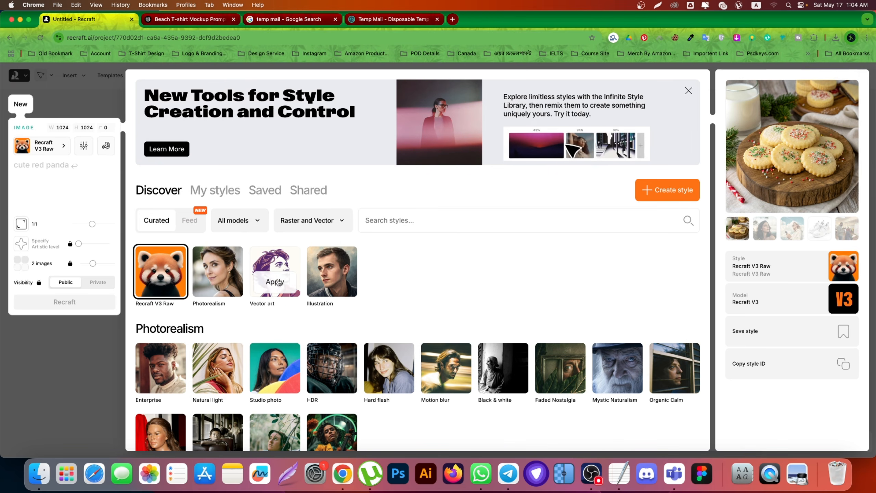
{"action": "left_click", "coordinate": [278, 282]}
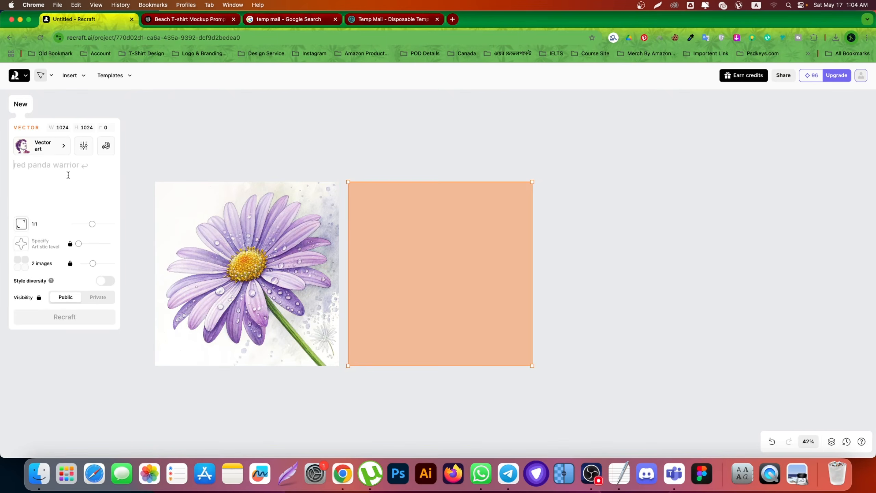
{"action": "key", "text": "super+v"}
{"action": "left_click", "coordinate": [73, 392]}
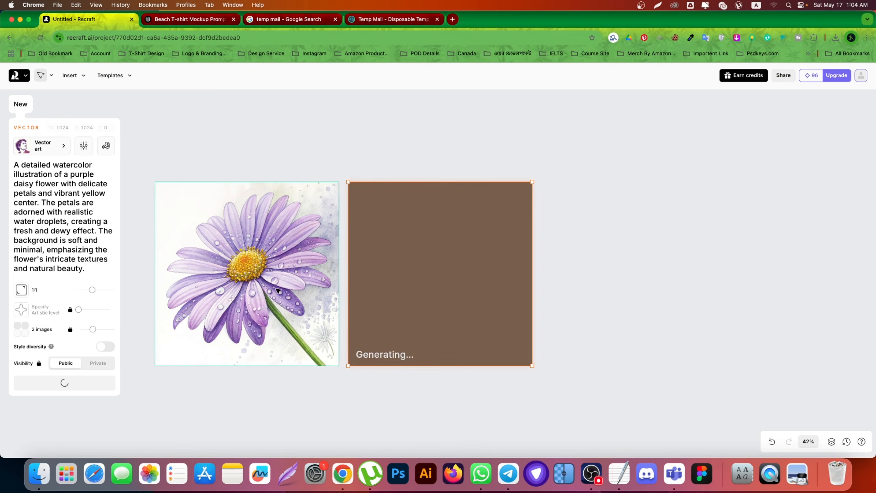
{"action": "left_click", "coordinate": [272, 276]}
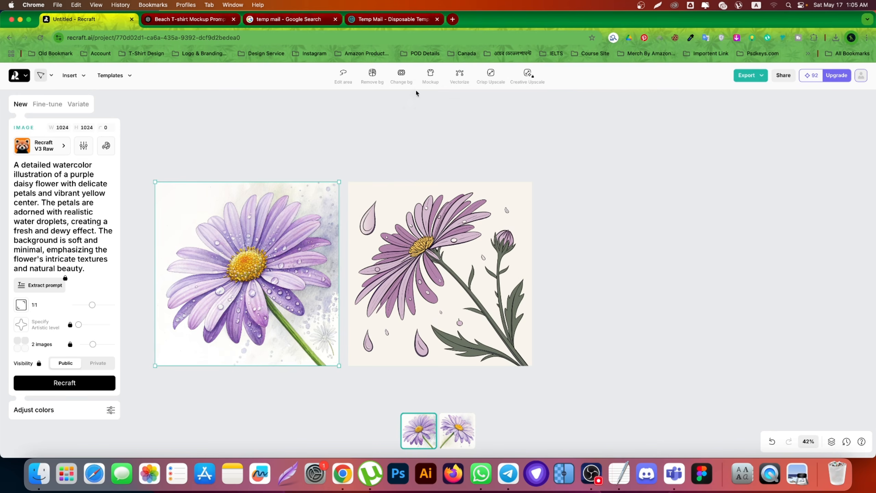
{"action": "left_click", "coordinate": [615, 240]}
{"action": "left_click", "coordinate": [479, 235]}
{"action": "left_click", "coordinate": [595, 237]}
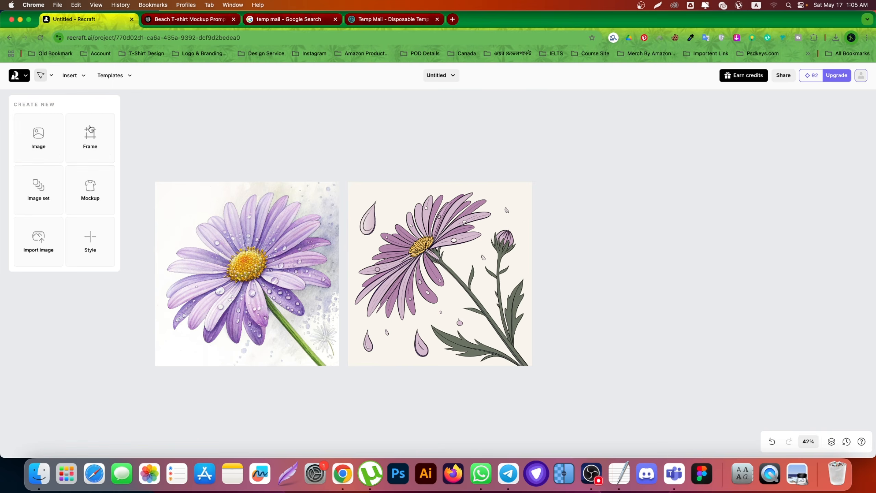
- Add a third image using the Recraft V2 model's Vector art style and generate it from the same daisy prompt
{"action": "left_click", "coordinate": [36, 139]}
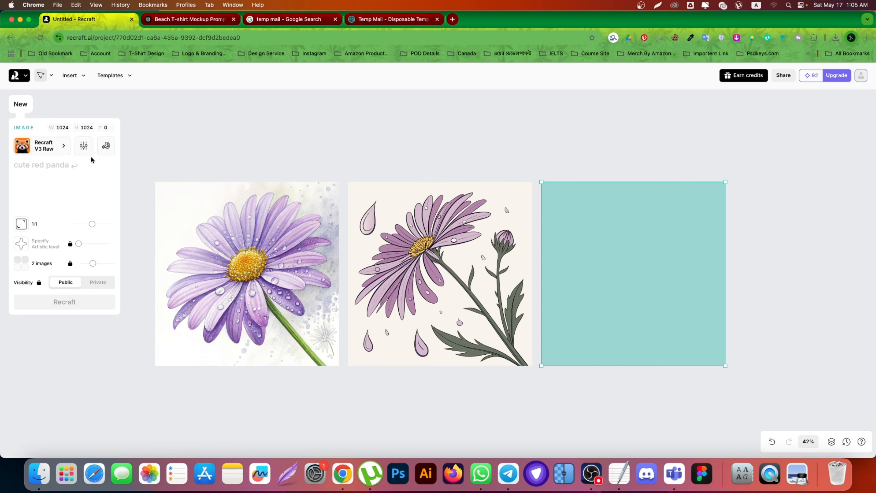
{"action": "left_click", "coordinate": [54, 148]}
{"action": "left_click", "coordinate": [238, 219]}
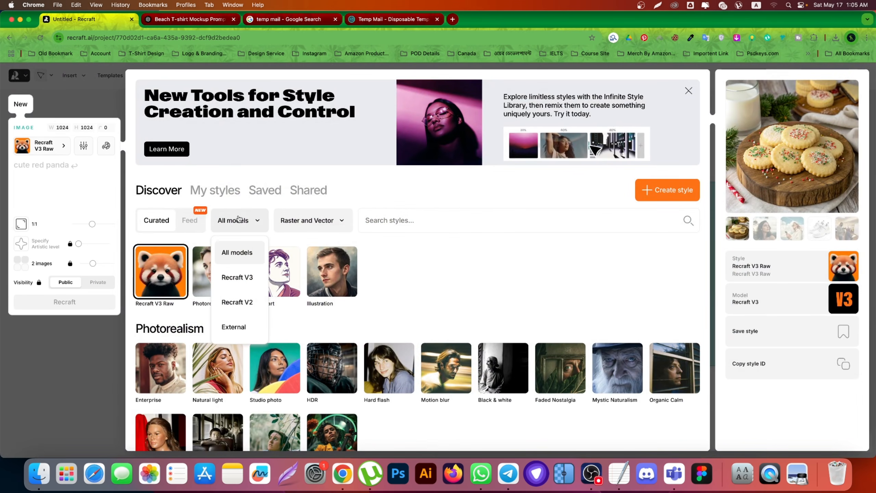
{"action": "left_click", "coordinate": [237, 303]}
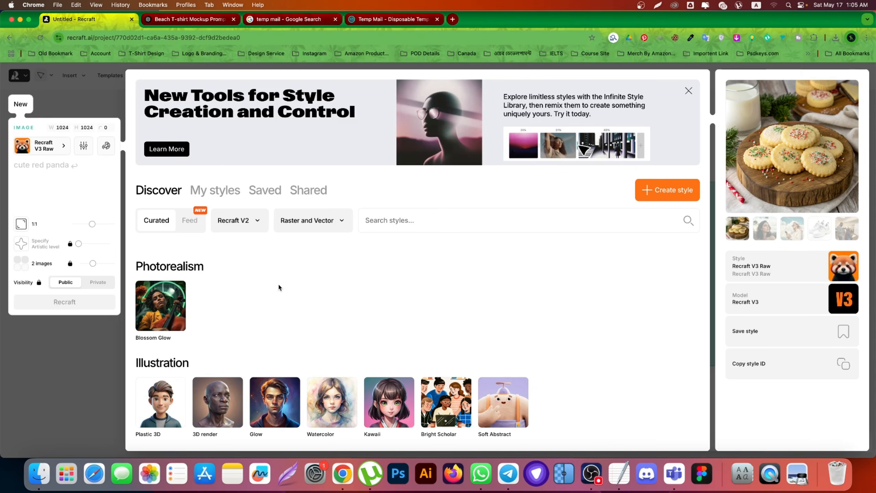
{"action": "scroll", "coordinate": [279, 287], "scroll_direction": "down", "scroll_amount": 15}
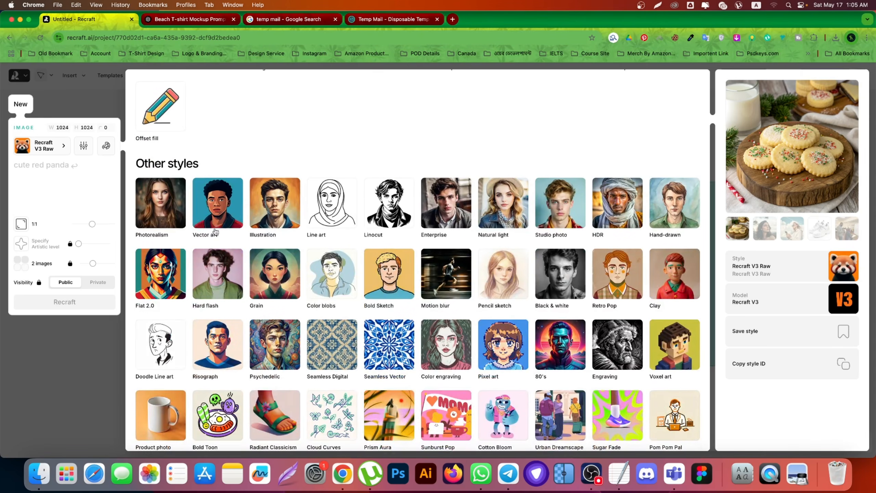
{"action": "left_click", "coordinate": [218, 221]}
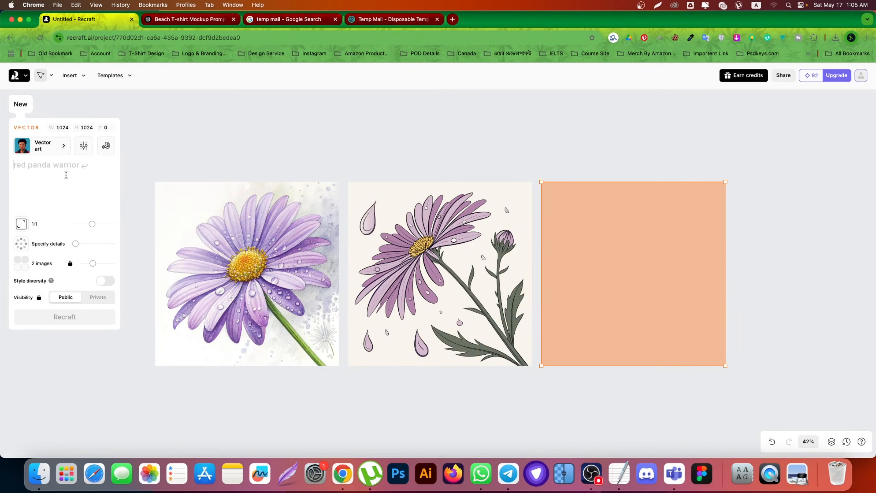
{"action": "type", "text": "A detailed watercolor illustration of a purple daisy flower with delicate petals and vibrant yellow center. The petals are adorned with realistic water droplets, creating a fresh and dewy effect. The background is soft and minimal, emphasizing the flower's intricate textures and natural beauty."}
{"action": "left_click", "coordinate": [41, 377]}
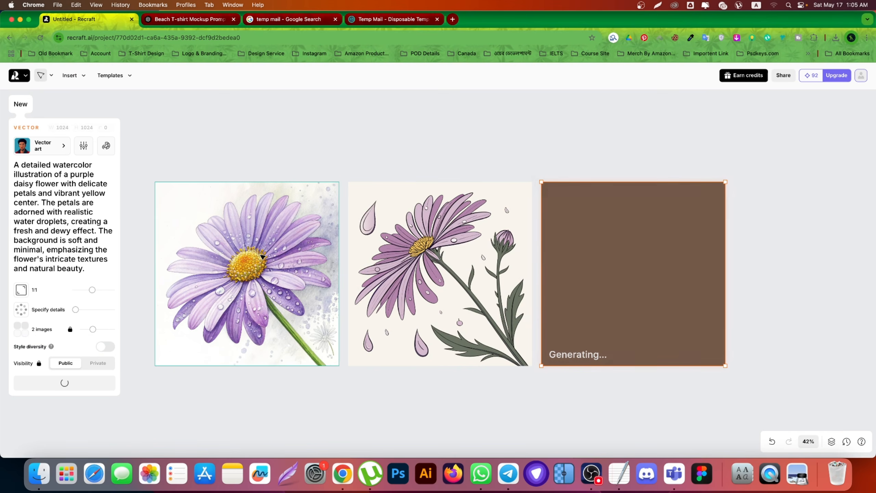
- Apply Crisp Upscale to the watercolor daisy image made with Recraft V3 Raw
{"action": "left_click", "coordinate": [260, 244]}
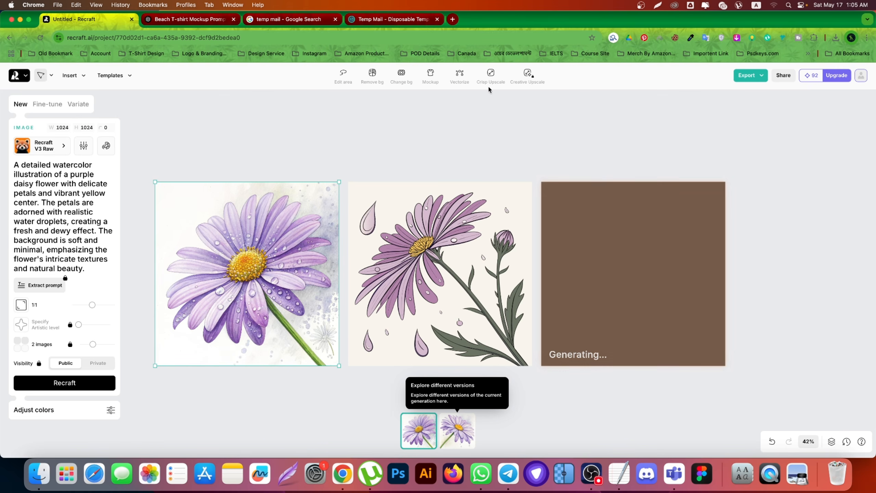
{"action": "left_click", "coordinate": [490, 73]}
{"action": "left_click", "coordinate": [390, 144]}
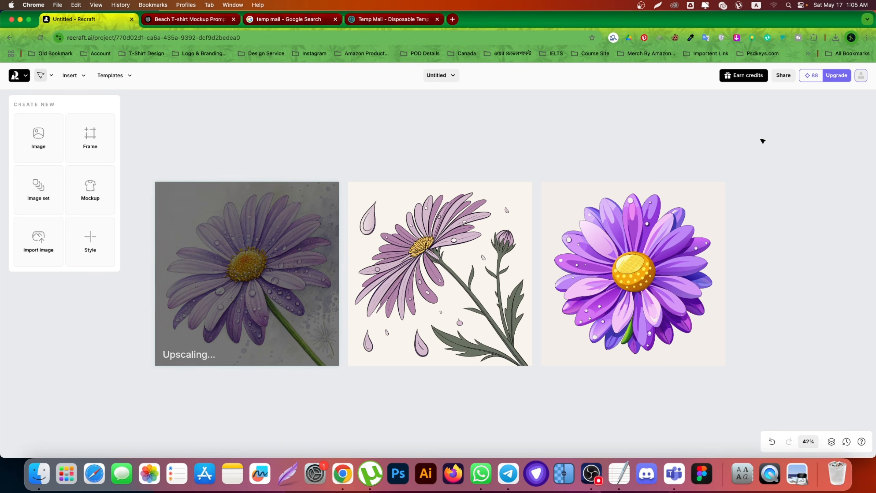
- Export the purple daisy made with the Recraft V2 Vector art style as an SVG file
{"action": "left_click", "coordinate": [714, 227]}
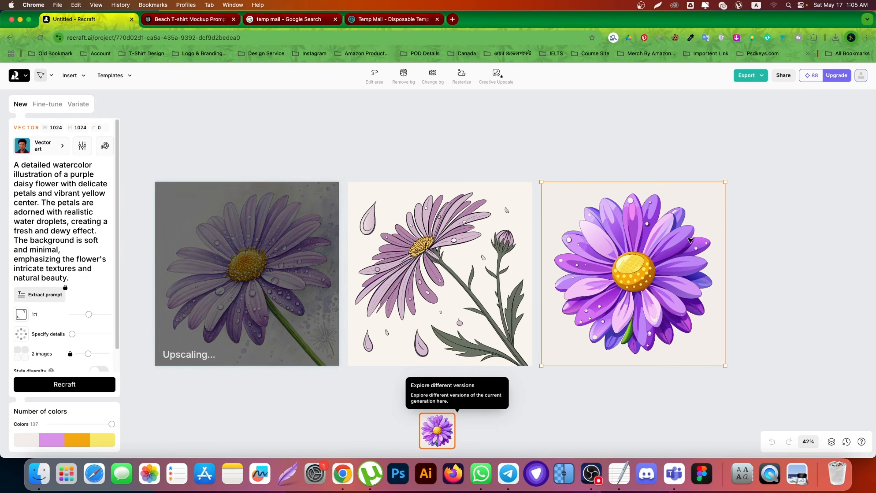
{"action": "left_click", "coordinate": [760, 77]}
{"action": "left_click", "coordinate": [732, 150]}
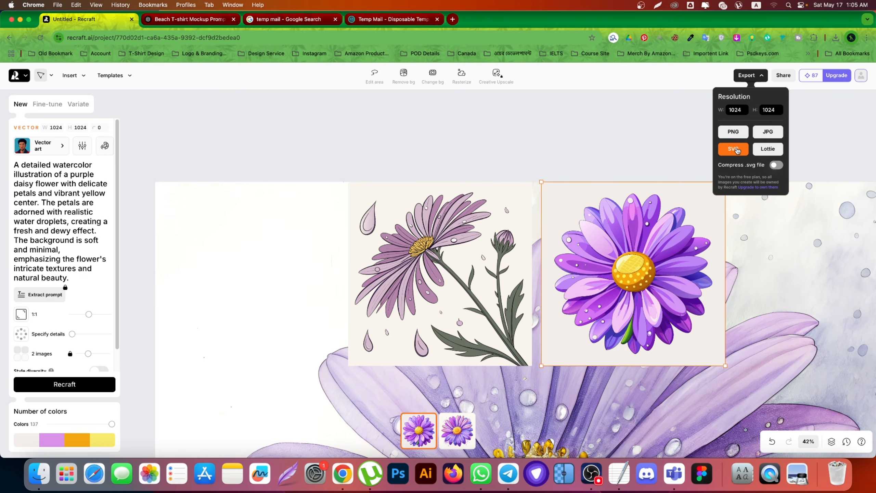
{"action": "left_click", "coordinate": [620, 138]}
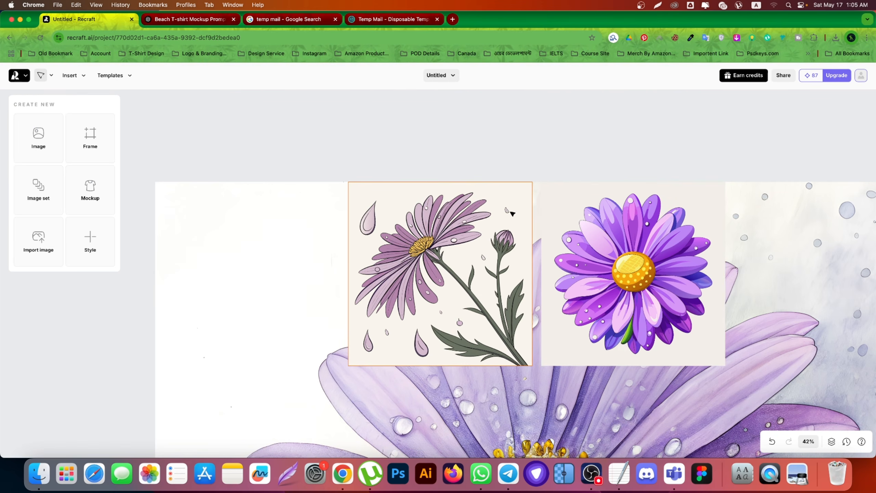
- Move the upscaled watercolor daisy clear of the two vector images and remove its background
{"action": "scroll", "coordinate": [511, 221], "scroll_direction": "down", "scroll_amount": 5}
{"action": "scroll", "coordinate": [484, 309], "scroll_direction": "down", "scroll_amount": 5}
{"action": "left_click", "coordinate": [486, 355]}
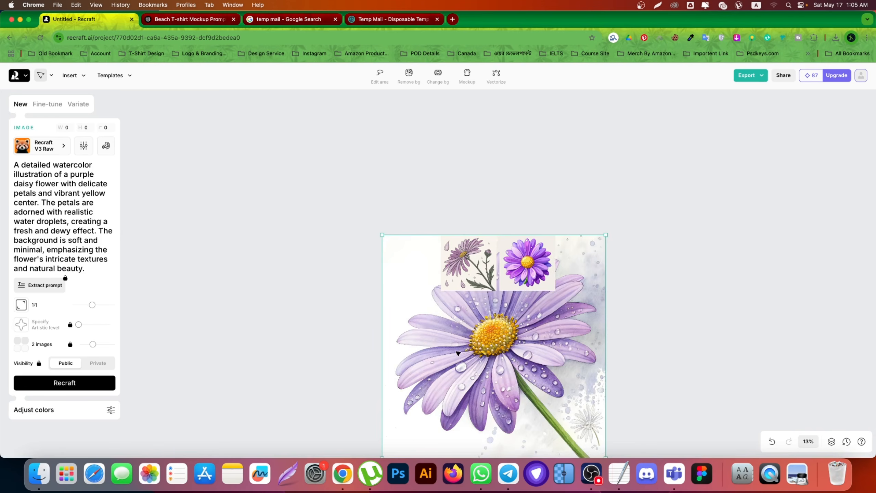
{"action": "left_click_drag", "start_coordinate": [486, 356], "coordinate": [315, 260]}
{"action": "scroll", "coordinate": [296, 221], "scroll_direction": "up", "scroll_amount": 2}
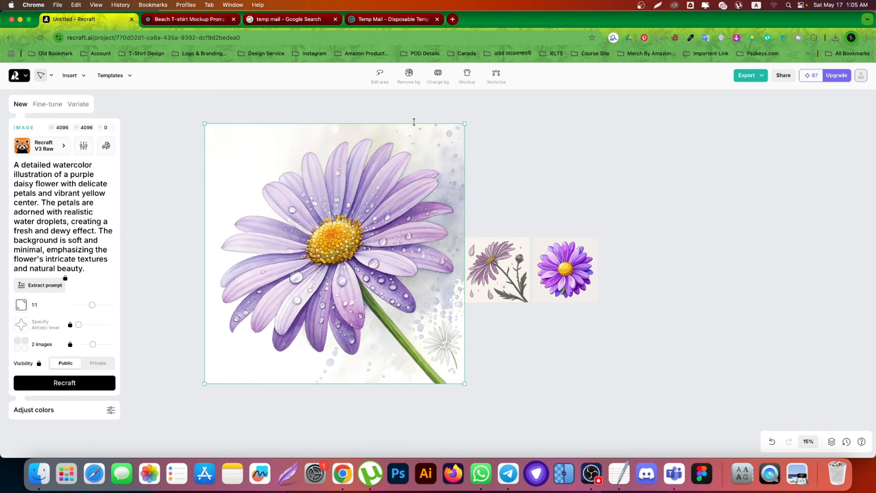
{"action": "left_click", "coordinate": [409, 77]}
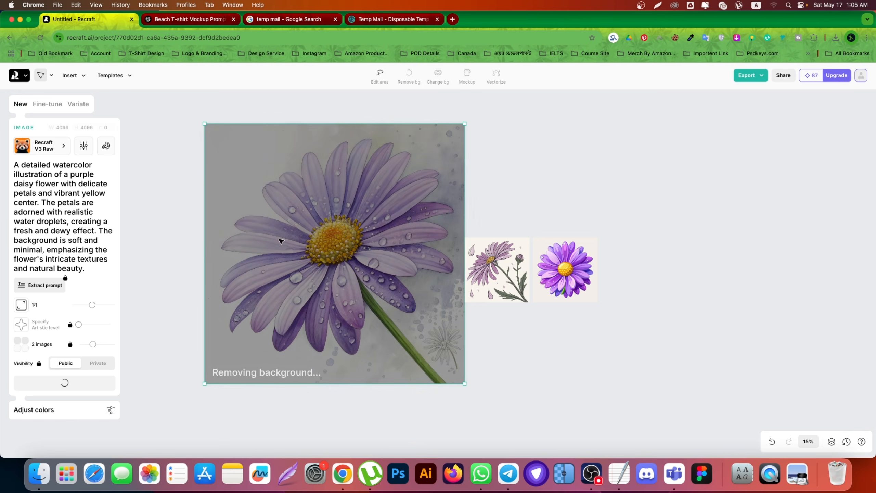
{"action": "left_click", "coordinate": [569, 160]}
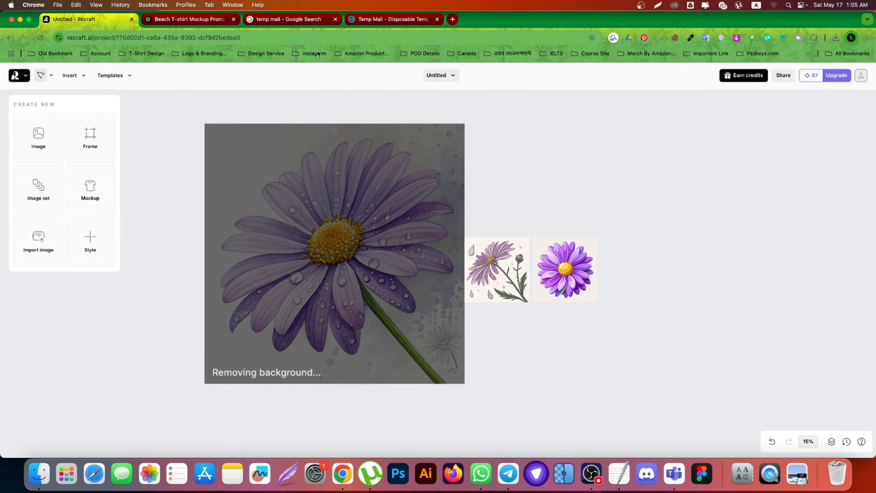
- Switch to the ChatGPT conversation and copy the full sunflower illustration prompt
{"action": "left_click", "coordinate": [184, 19]}
{"action": "scroll", "coordinate": [407, 280], "scroll_direction": "down", "scroll_amount": 5}
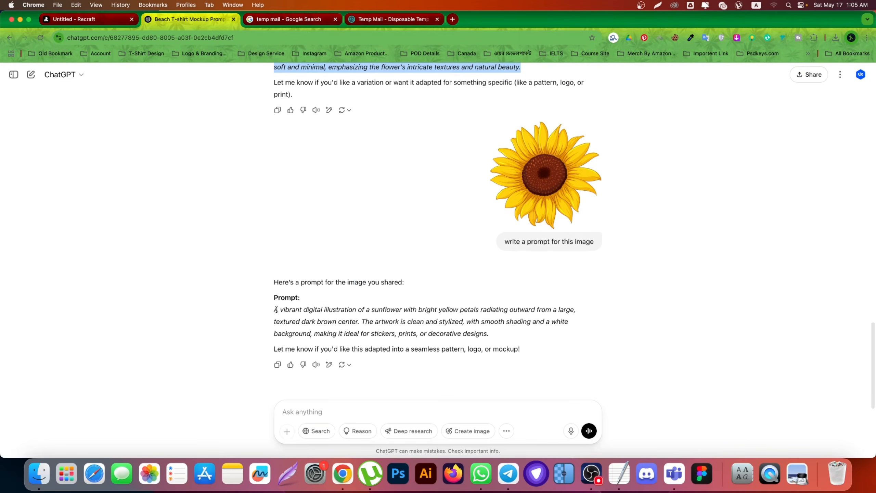
{"action": "left_click_drag", "start_coordinate": [276, 310], "coordinate": [475, 343]}
{"action": "key", "text": "super+c"}
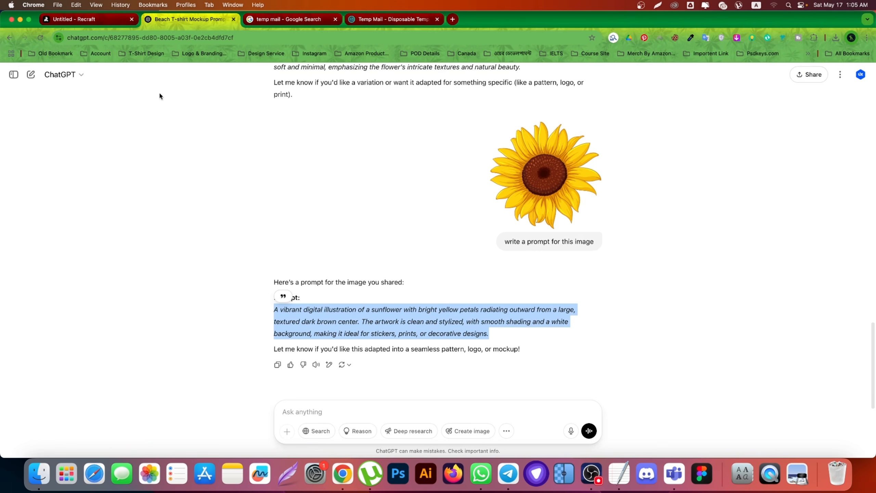
- Back in Recraft, generate a new 1:1 Recraft V3 Raw image from the copied sunflower prompt and move the watercolor daisy farther from the other images
{"action": "left_click", "coordinate": [86, 19]}
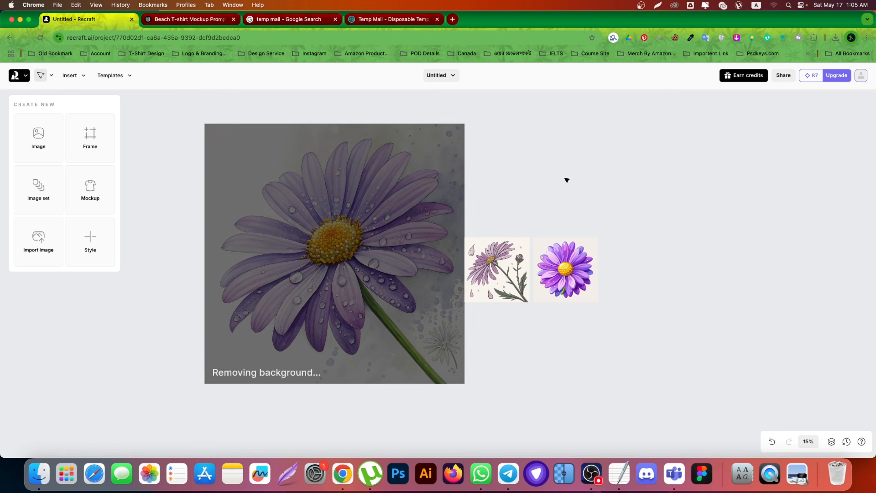
{"action": "left_click", "coordinate": [37, 140]}
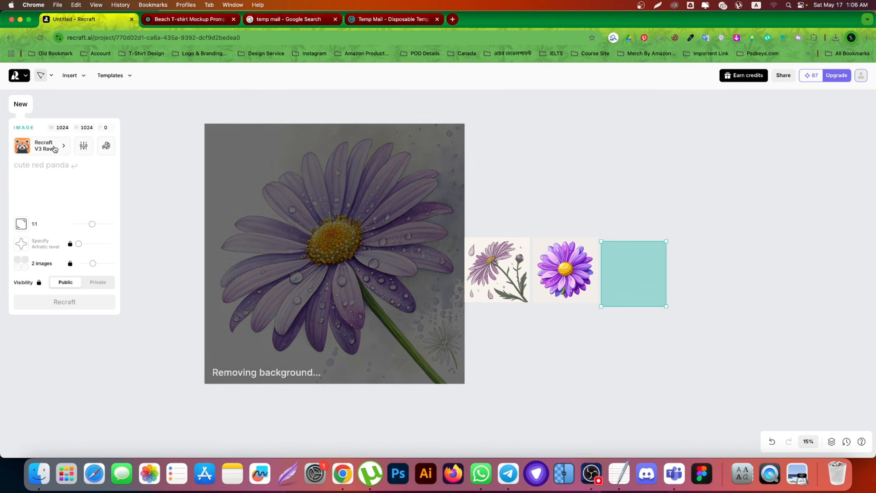
{"action": "left_click", "coordinate": [67, 173]}
{"action": "key", "text": "super+v"}
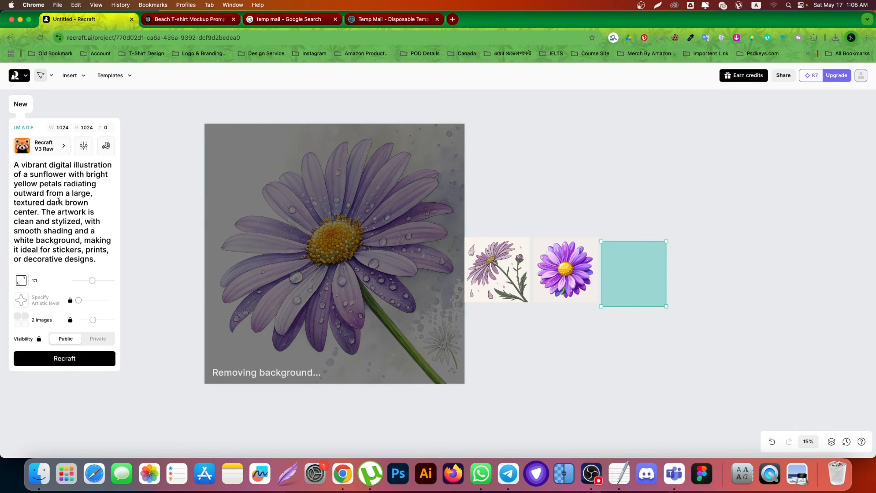
{"action": "left_click", "coordinate": [64, 358]}
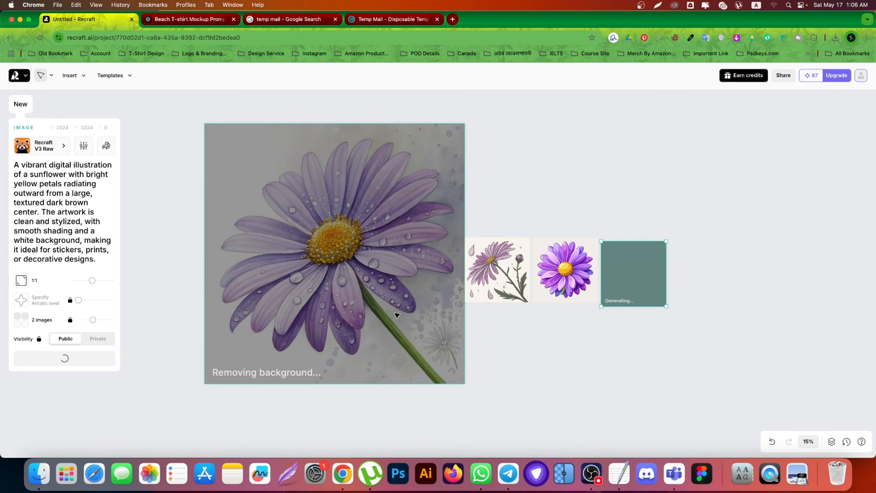
{"action": "left_click_drag", "start_coordinate": [380, 228], "coordinate": [345, 215]}
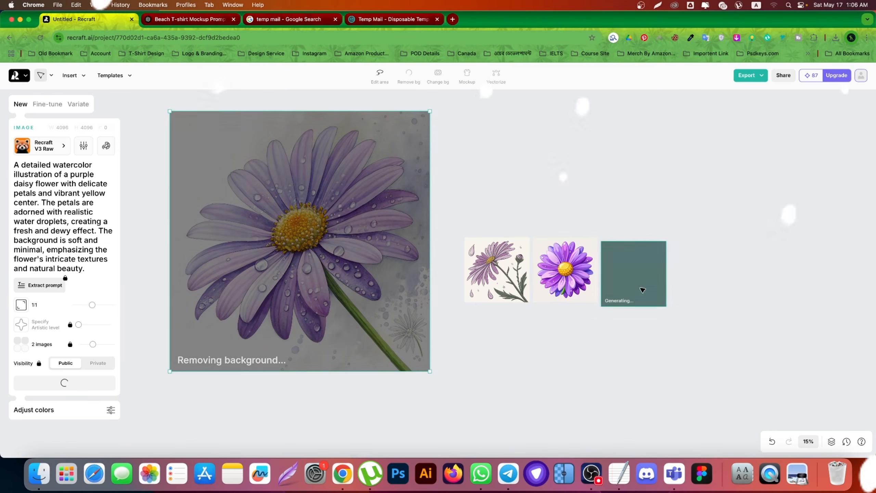
{"action": "left_click", "coordinate": [544, 164]}
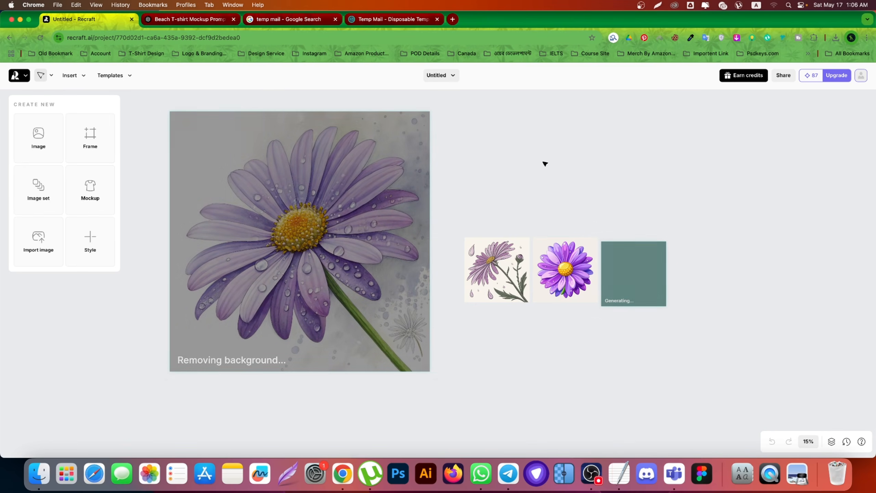
- Add another image using the Recraft V2 model's Vector art style and generate it from the copied sunflower prompt
{"action": "left_click", "coordinate": [38, 136]}
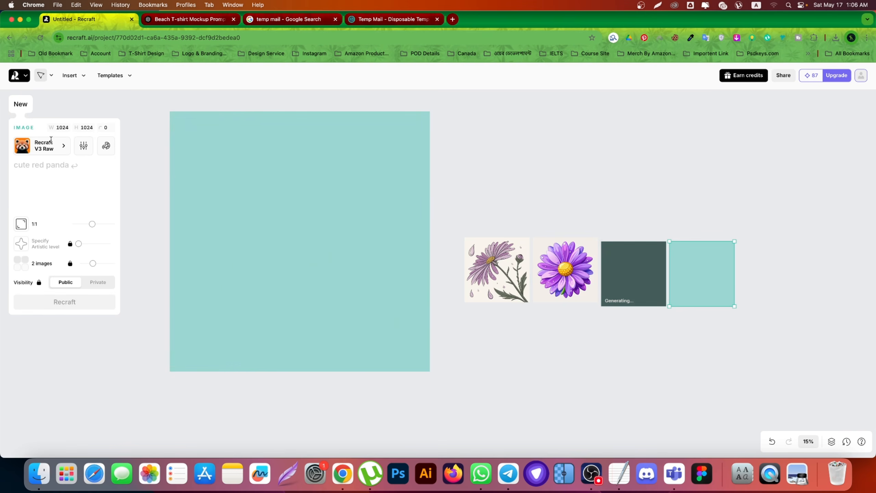
{"action": "left_click", "coordinate": [51, 140]}
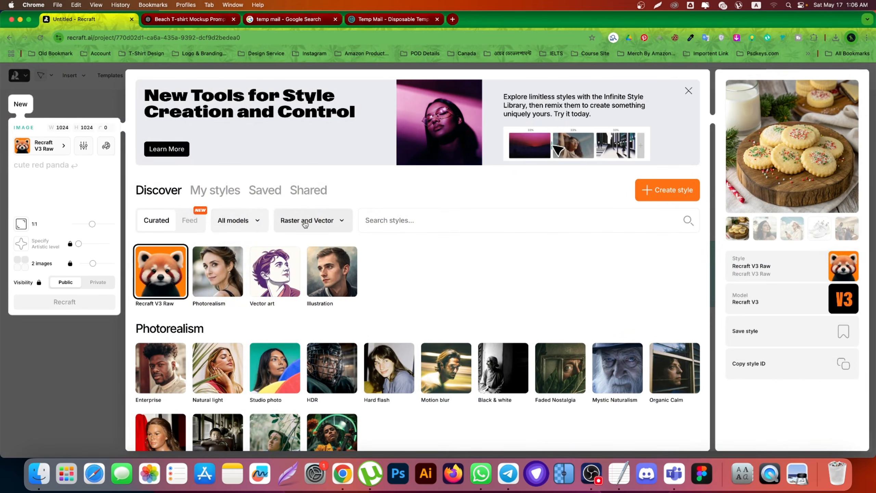
{"action": "left_click", "coordinate": [237, 220]}
{"action": "left_click", "coordinate": [237, 302]}
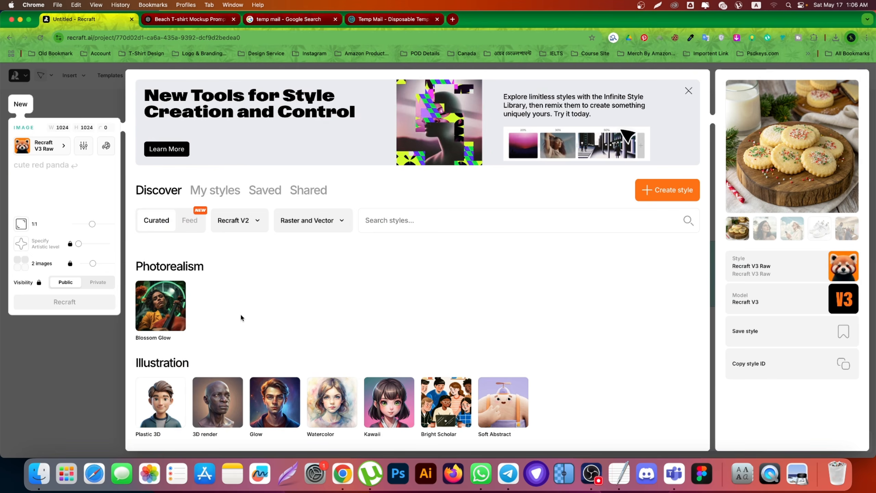
{"action": "scroll", "coordinate": [262, 333], "scroll_direction": "down", "scroll_amount": 15}
{"action": "left_click", "coordinate": [228, 214]}
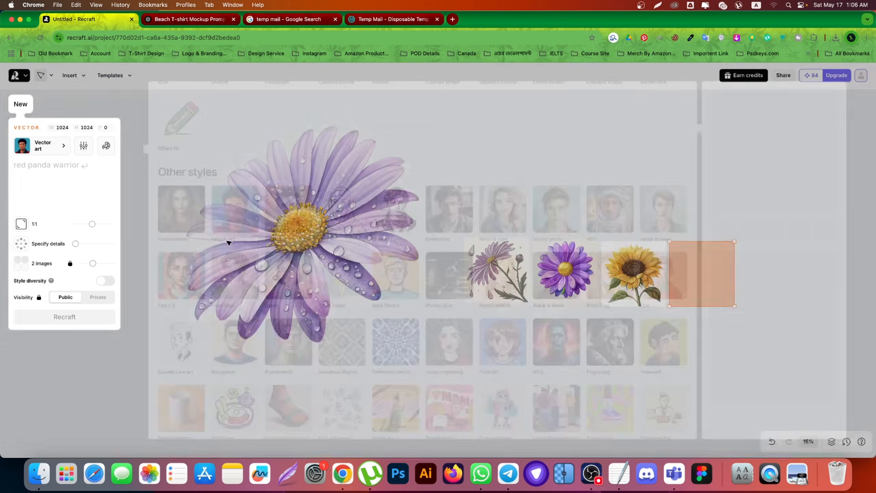
{"action": "key", "text": "super+v"}
{"action": "key", "text": "Return"}
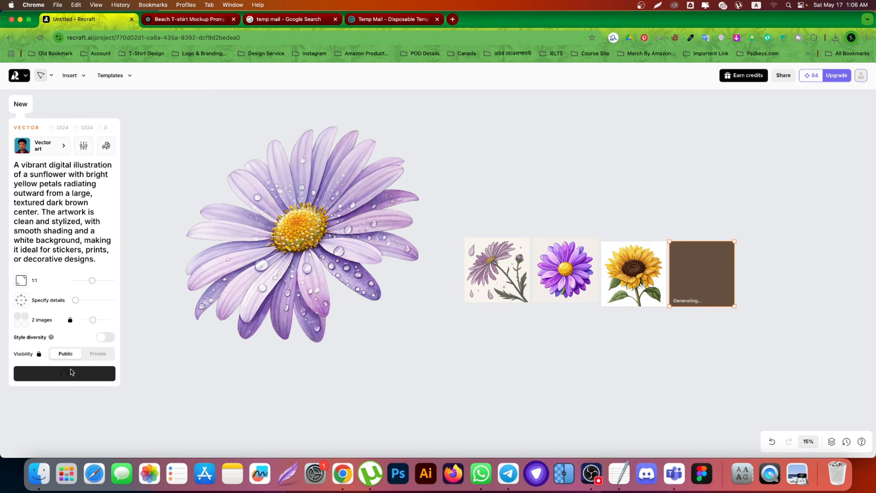
- Inspect the sunflower made with Recraft V3 Raw up close and apply Crisp Upscale to it
{"action": "scroll", "coordinate": [626, 274], "scroll_direction": "up", "scroll_amount": 10}
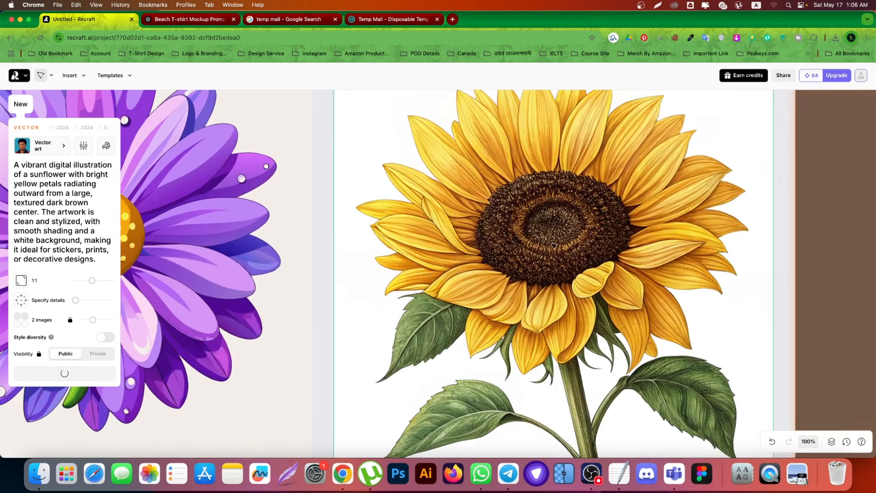
{"action": "scroll", "coordinate": [530, 263], "scroll_direction": "down", "scroll_amount": 7}
{"action": "left_click", "coordinate": [531, 263]}
{"action": "scroll", "coordinate": [530, 264], "scroll_direction": "down", "scroll_amount": 3}
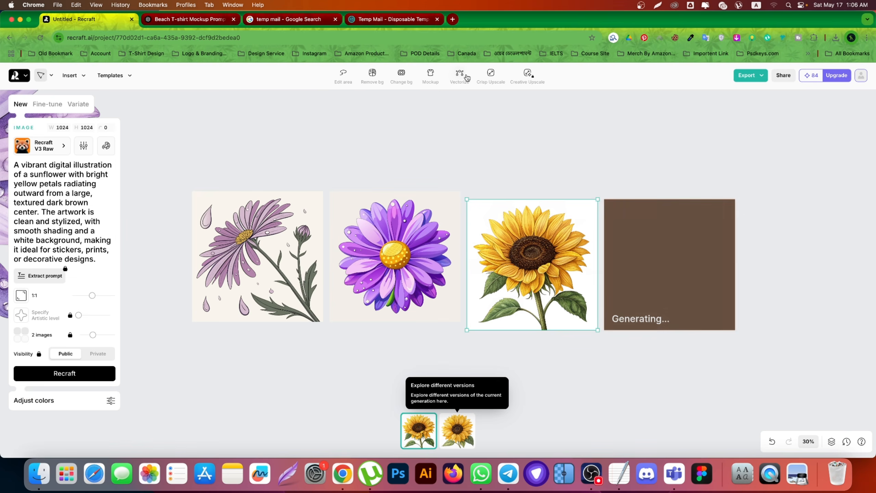
{"action": "left_click", "coordinate": [489, 76]}
{"action": "scroll", "coordinate": [595, 186], "scroll_direction": "down", "scroll_amount": 5}
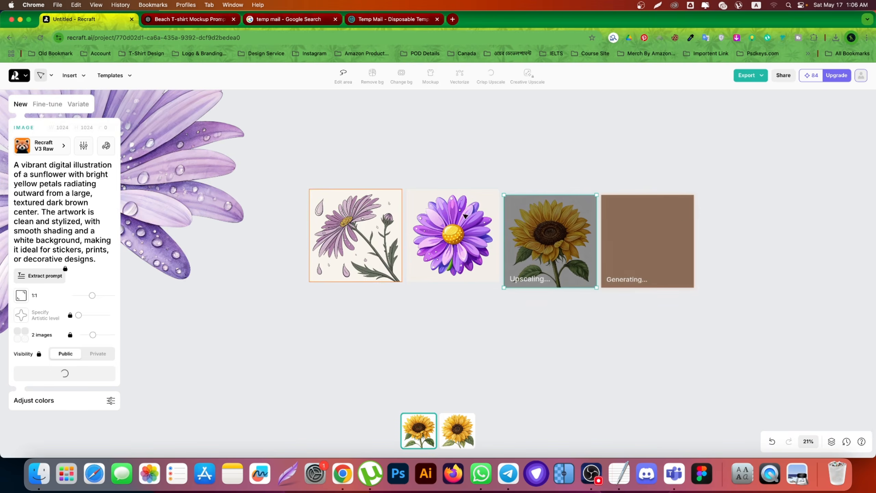
- Reposition the watercolor daisy without background and vectorize it
{"action": "left_click", "coordinate": [290, 194]}
{"action": "scroll", "coordinate": [252, 146], "scroll_direction": "up", "scroll_amount": 5}
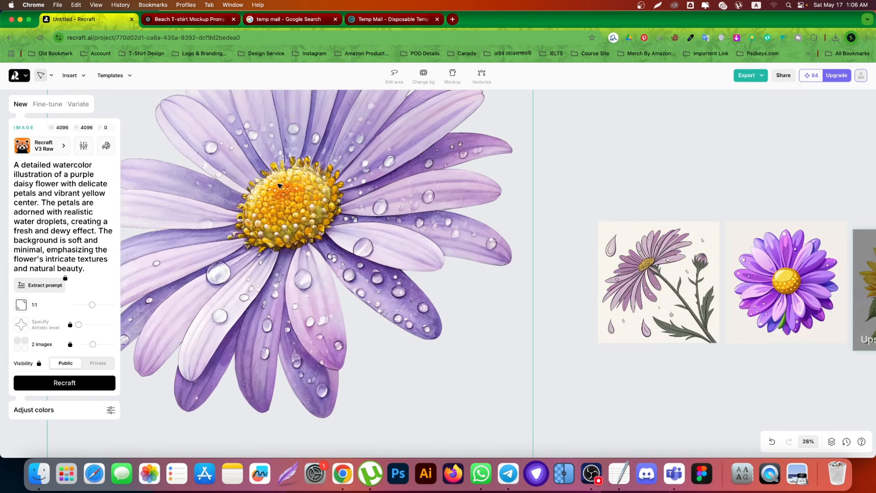
{"action": "left_click_drag", "start_coordinate": [343, 264], "coordinate": [366, 296]}
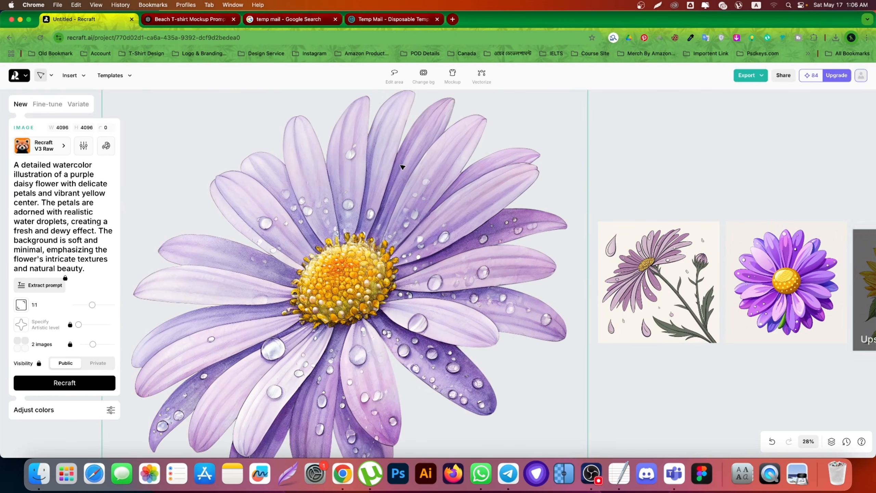
{"action": "left_click", "coordinate": [482, 75]}
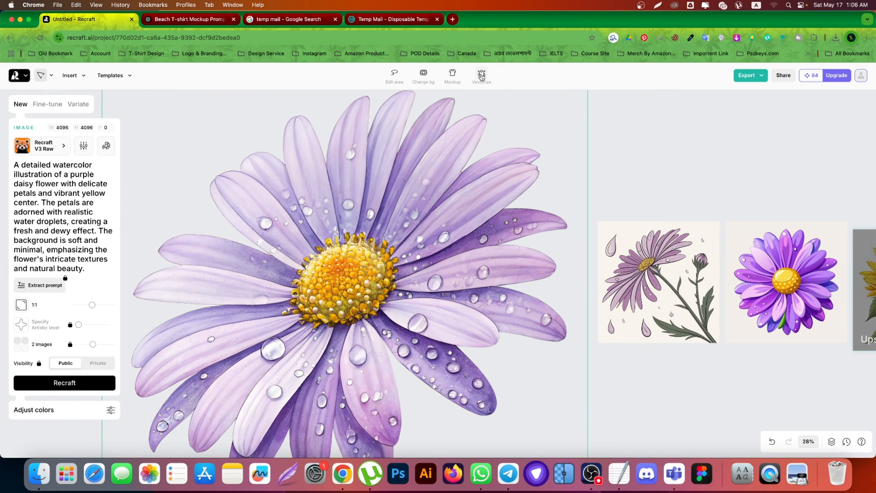
{"action": "left_click", "coordinate": [648, 152]}
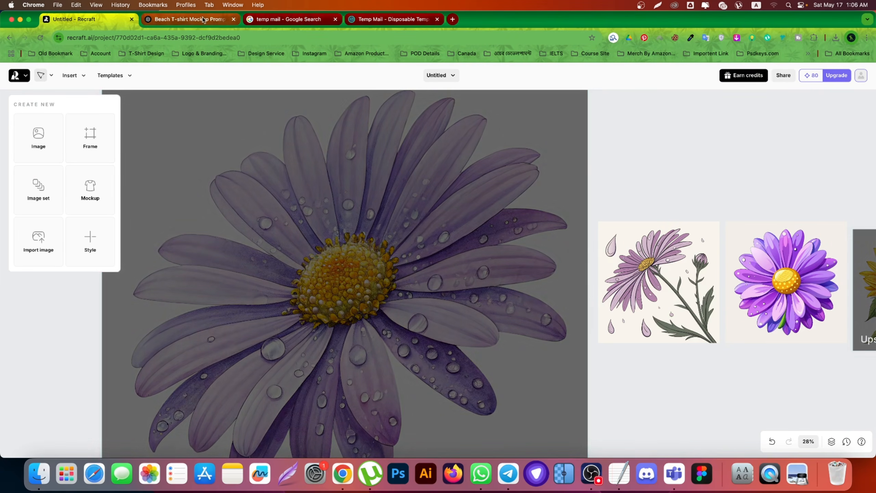
- Switch to ChatGPT and review the sunflower and purple daisy prompts together with their reference images
{"action": "key", "text": "ctrl+Tab"}
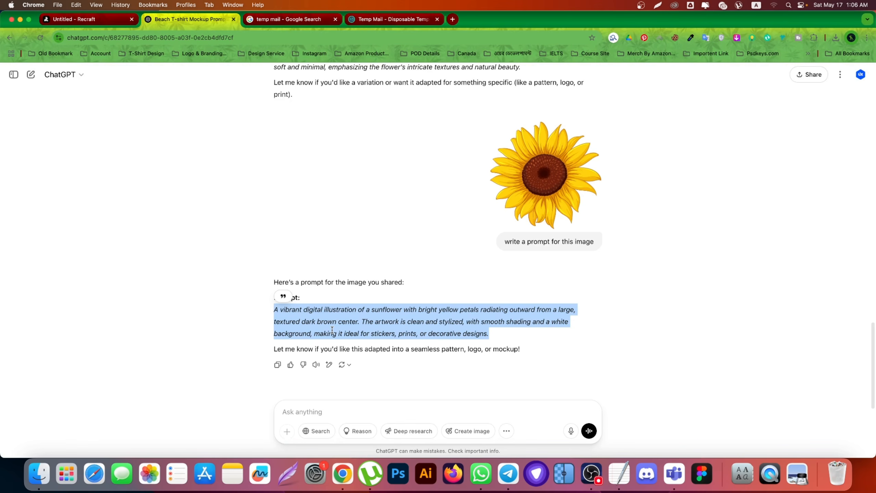
{"action": "left_click", "coordinate": [283, 316]}
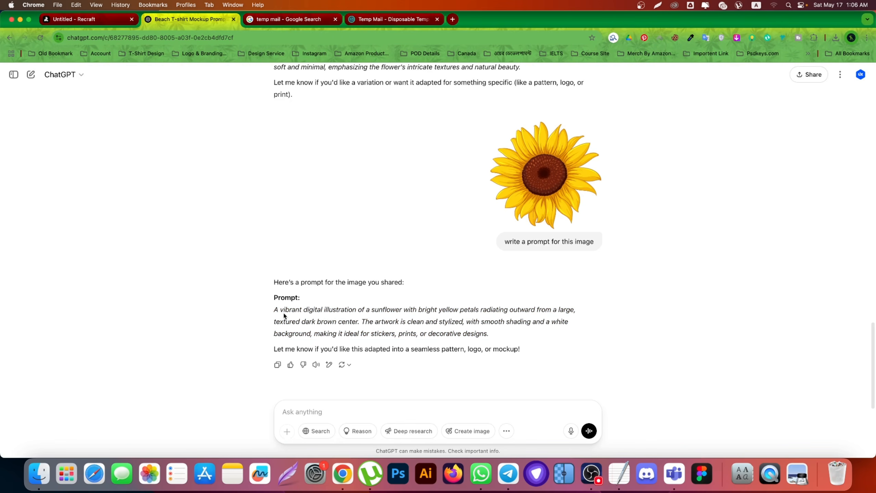
{"action": "left_click_drag", "start_coordinate": [272, 311], "coordinate": [520, 349]}
{"action": "scroll", "coordinate": [446, 257], "scroll_direction": "up", "scroll_amount": 10}
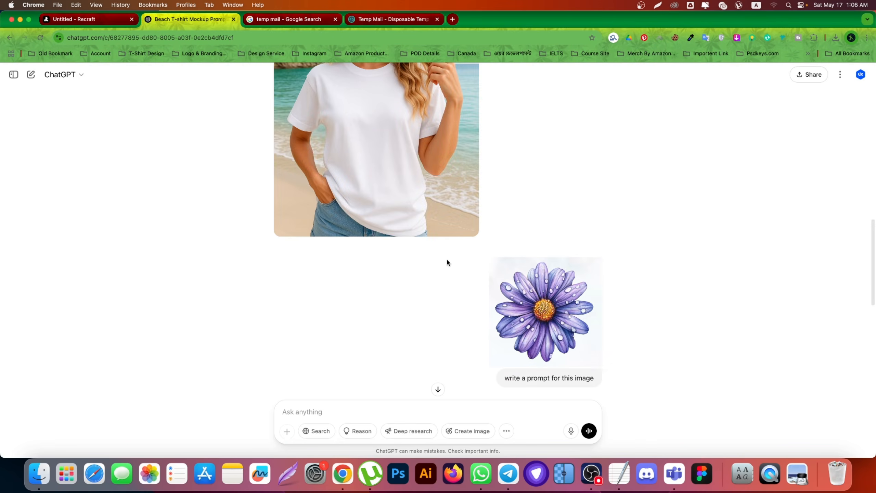
{"action": "scroll", "coordinate": [444, 318], "scroll_direction": "down", "scroll_amount": 5}
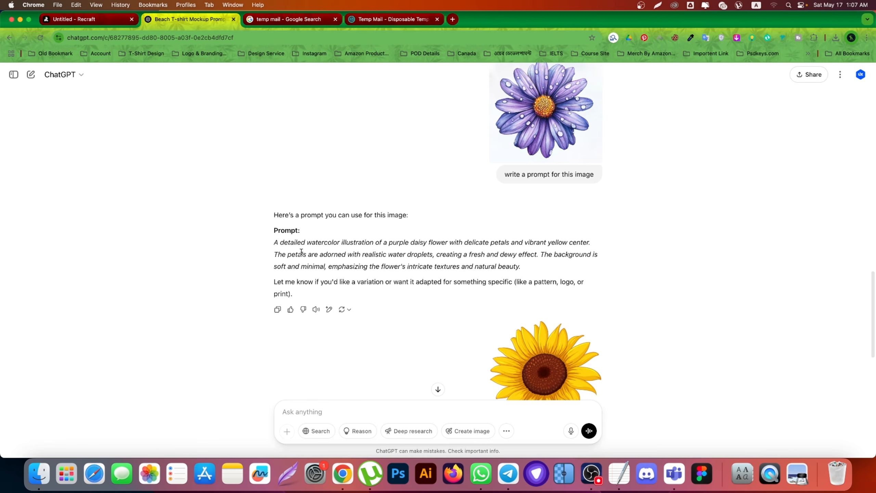
{"action": "left_click_drag", "start_coordinate": [275, 241], "coordinate": [434, 275]}
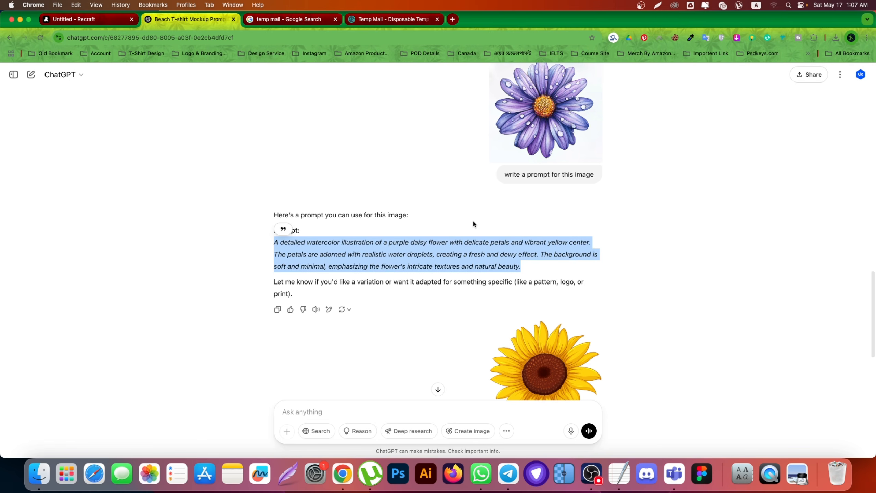
- Switch back to Recraft, inspect the vectorized watercolor daisy and delete it from the canvas
{"action": "left_click", "coordinate": [101, 21]}
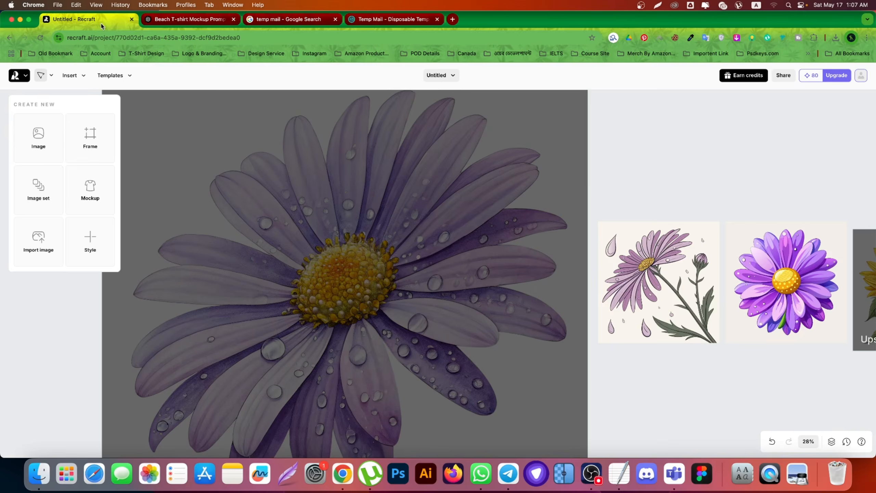
{"action": "scroll", "coordinate": [390, 233], "scroll_direction": "down", "scroll_amount": 5}
{"action": "scroll", "coordinate": [401, 229], "scroll_direction": "down", "scroll_amount": 2}
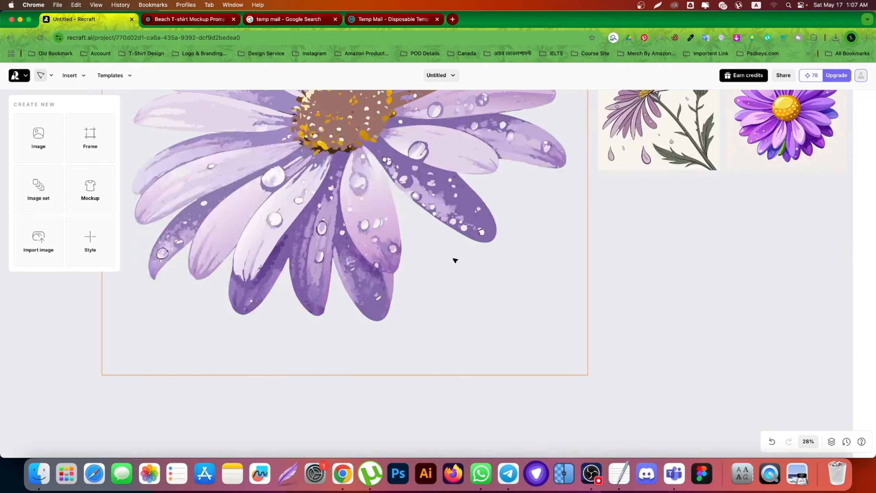
{"action": "scroll", "coordinate": [453, 258], "scroll_direction": "down", "scroll_amount": 5}
{"action": "left_click", "coordinate": [426, 225]}
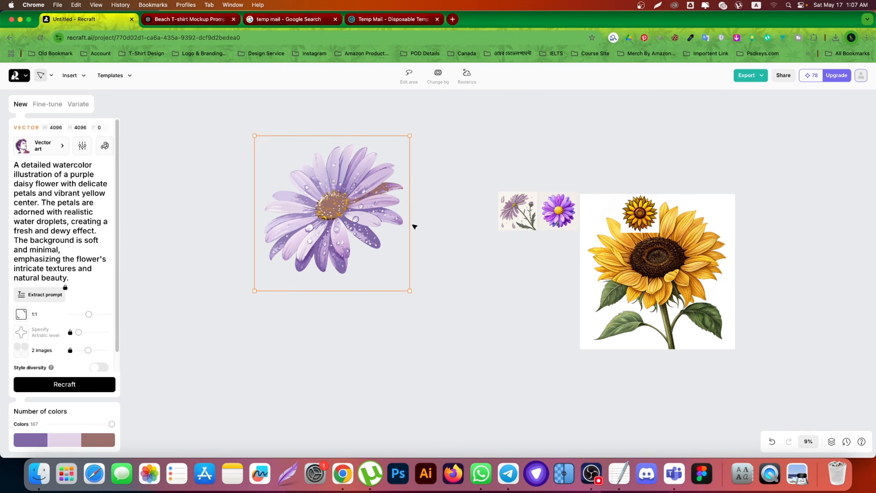
{"action": "scroll", "coordinate": [412, 224], "scroll_direction": "up", "scroll_amount": 3}
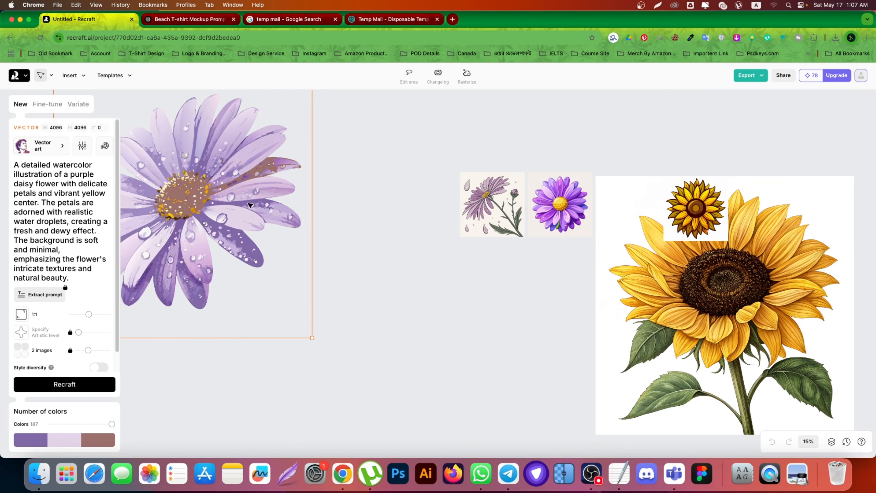
{"action": "key", "text": "Delete"}
- Move the small Vector art sunflower off the large sunflower image to the empty space above it
{"action": "scroll", "coordinate": [571, 197], "scroll_direction": "up", "scroll_amount": 10}
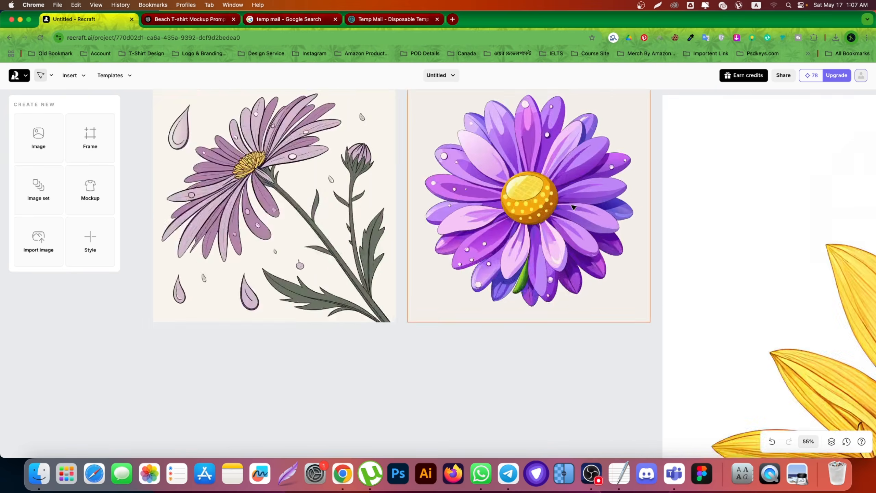
{"action": "scroll", "coordinate": [388, 261], "scroll_direction": "down", "scroll_amount": 10}
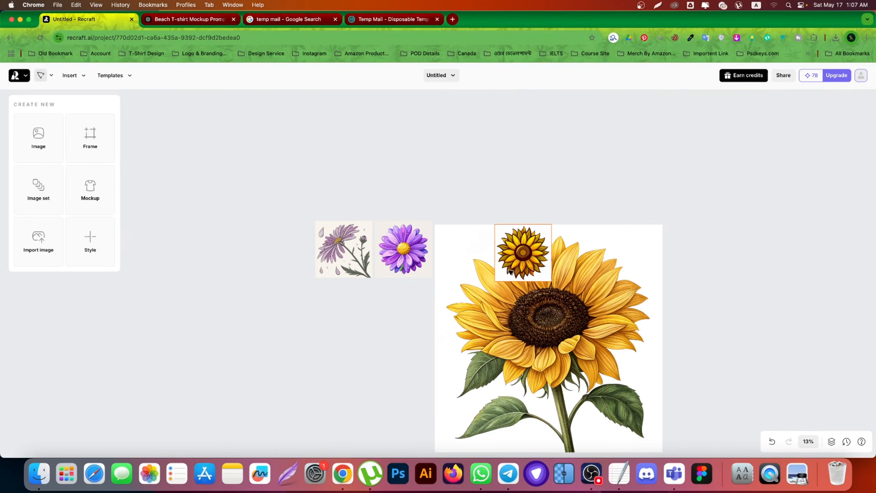
{"action": "left_click", "coordinate": [521, 254]}
{"action": "left_click", "coordinate": [559, 324]}
- Inspect the Vector art sunflower up close and export it as SVG
{"action": "scroll", "coordinate": [505, 233], "scroll_direction": "up", "scroll_amount": 6}
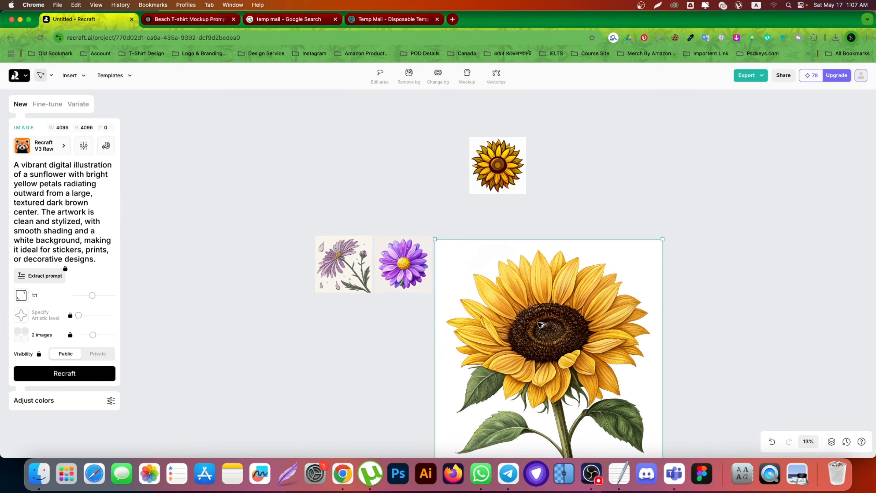
{"action": "scroll", "coordinate": [505, 367], "scroll_direction": "up", "scroll_amount": 10}
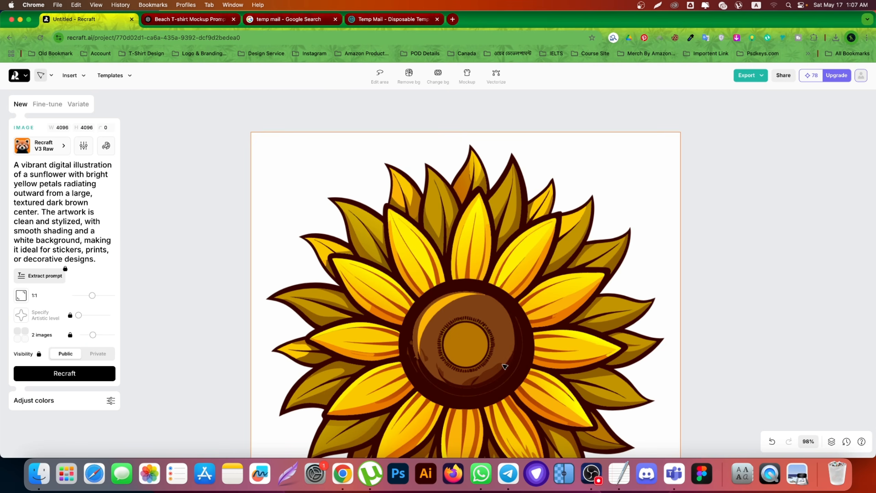
{"action": "left_click", "coordinate": [569, 216]}
{"action": "left_click", "coordinate": [748, 75]}
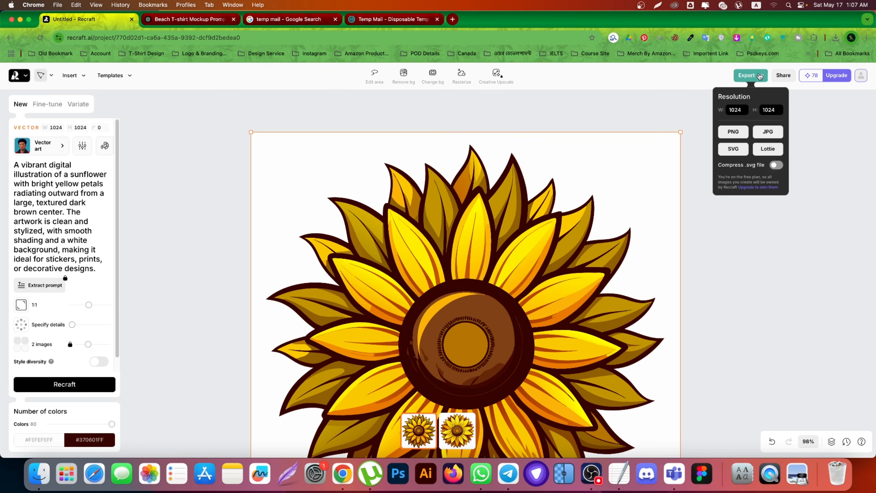
{"action": "left_click", "coordinate": [735, 151]}
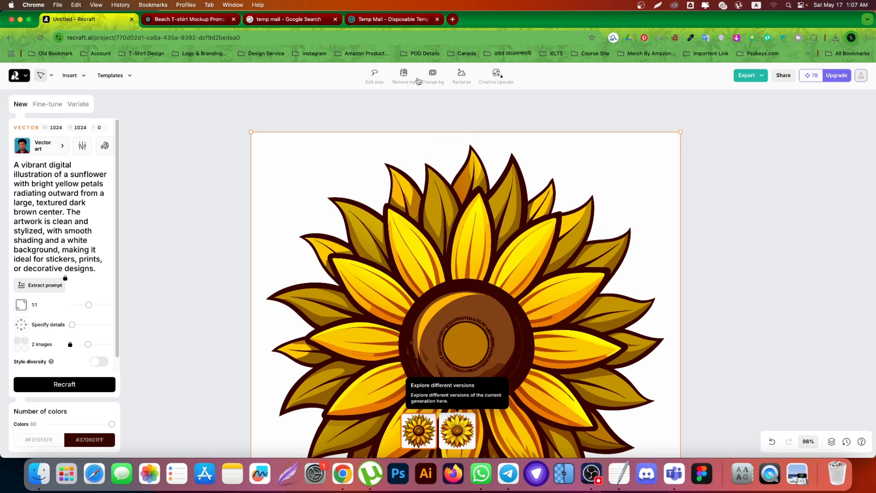
- Switch the Vector art sunflower to its second version and place a duplicate showing the first version beside it
{"action": "scroll", "coordinate": [456, 180], "scroll_direction": "down", "scroll_amount": 2}
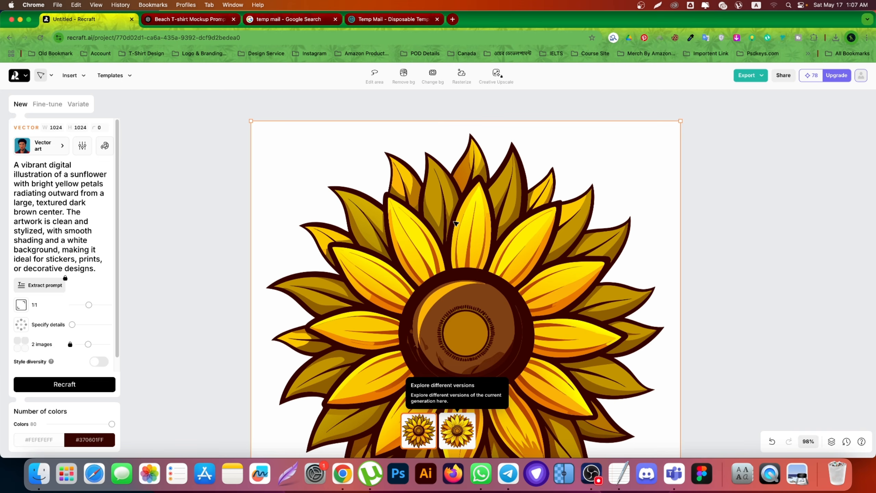
{"action": "scroll", "coordinate": [456, 223], "scroll_direction": "down", "scroll_amount": 5}
{"action": "scroll", "coordinate": [473, 345], "scroll_direction": "up", "scroll_amount": 1}
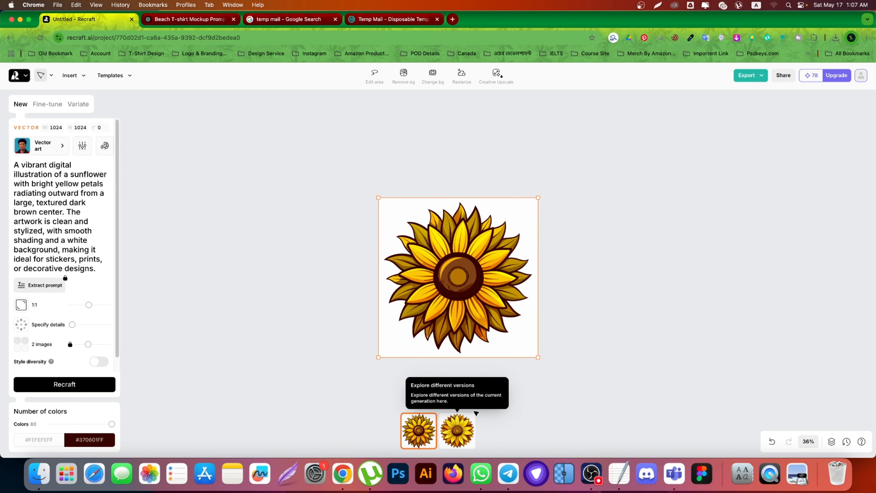
{"action": "left_click", "coordinate": [458, 437]}
{"action": "left_click_drag", "start_coordinate": [464, 292], "coordinate": [472, 247]}
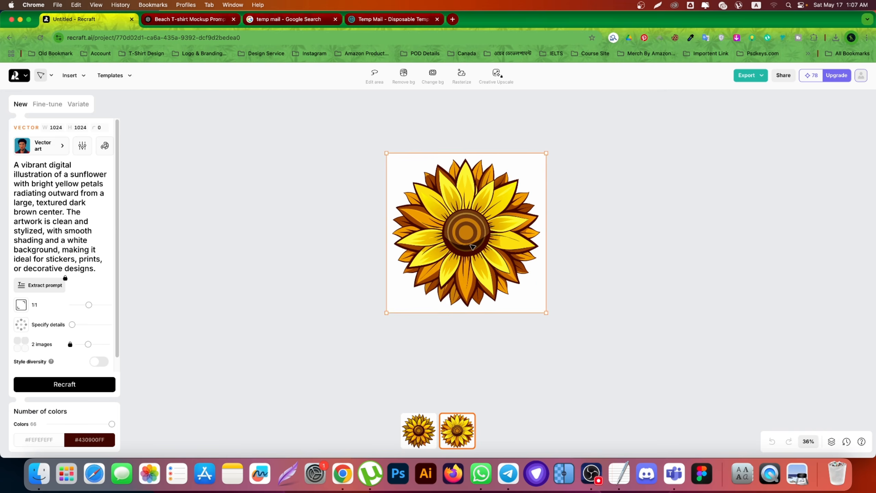
{"action": "key", "text": "super+d"}
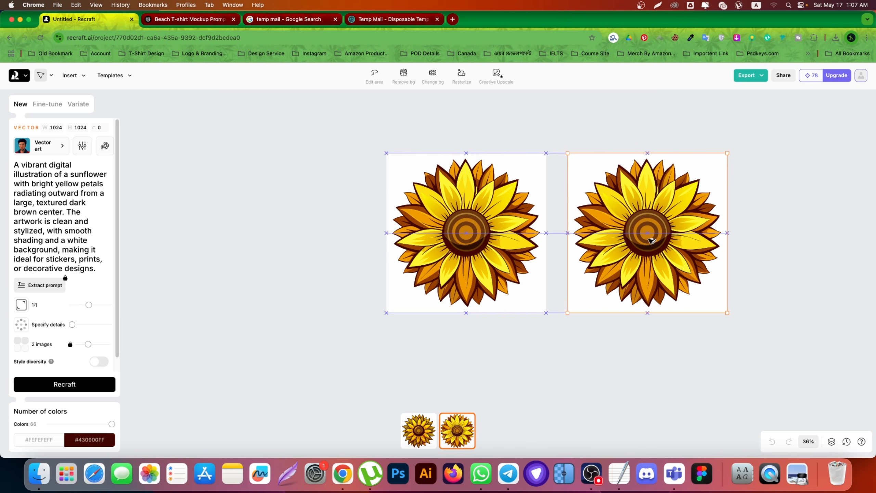
{"action": "left_click", "coordinate": [420, 435]}
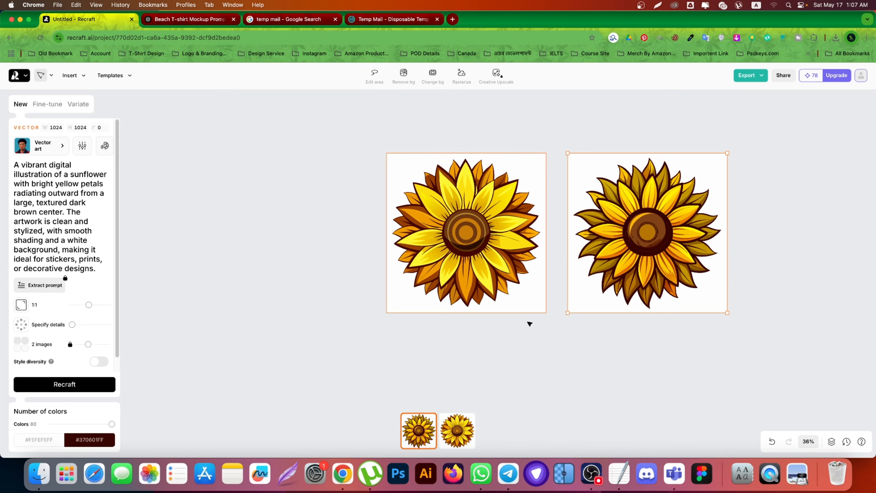
{"action": "left_click", "coordinate": [489, 364]}
- Remove the background of the large Recraft V3 Raw sunflower
{"action": "scroll", "coordinate": [455, 265], "scroll_direction": "down", "scroll_amount": 4}
{"action": "scroll", "coordinate": [455, 264], "scroll_direction": "down", "scroll_amount": 5}
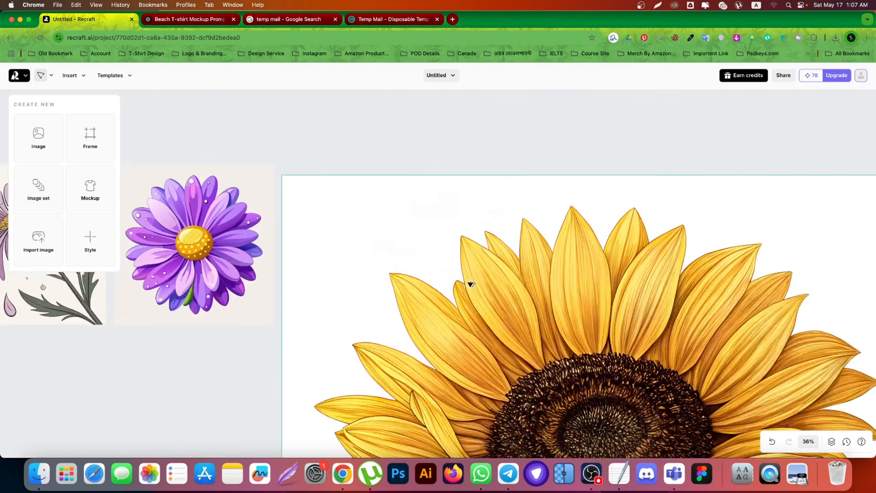
{"action": "scroll", "coordinate": [483, 300], "scroll_direction": "down", "scroll_amount": 5}
{"action": "left_click", "coordinate": [496, 321]}
{"action": "scroll", "coordinate": [496, 322], "scroll_direction": "up", "scroll_amount": 5}
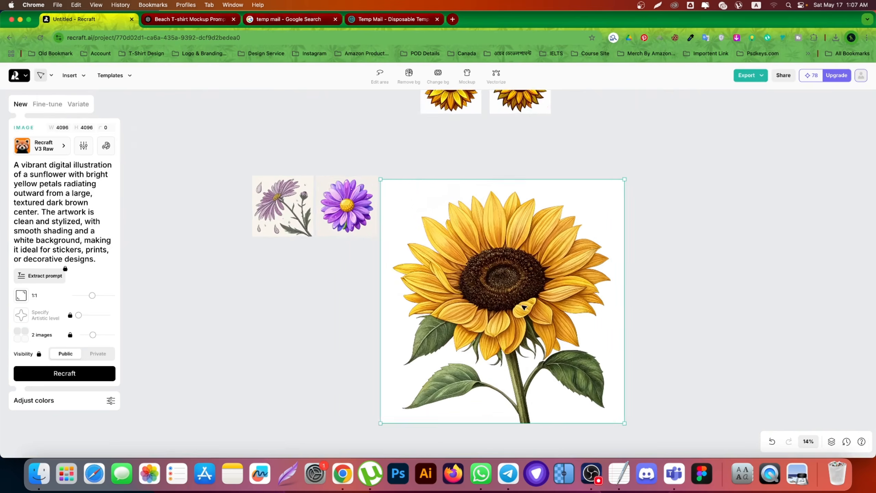
{"action": "left_click", "coordinate": [409, 79]}
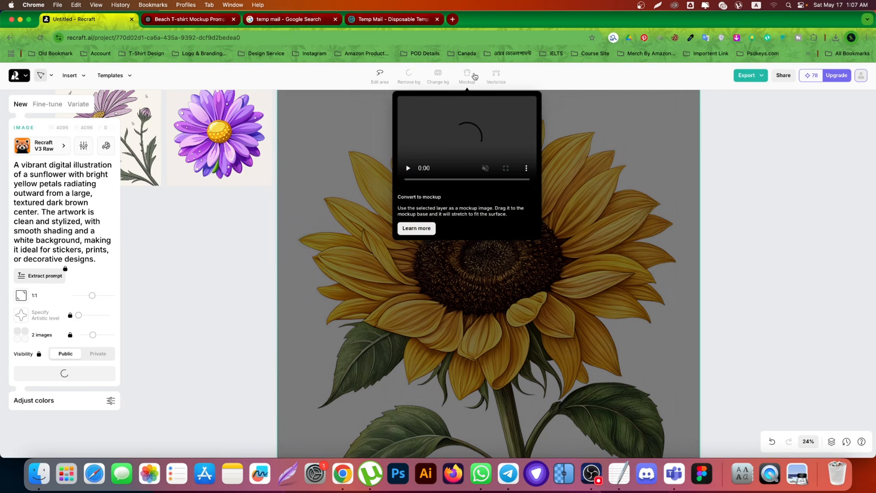
- Switch to ChatGPT and copy the prompt describing a woman on a beach wearing a plain white oversized t-shirt
{"action": "left_click", "coordinate": [183, 19]}
{"action": "scroll", "coordinate": [492, 188], "scroll_direction": "up", "scroll_amount": 10}
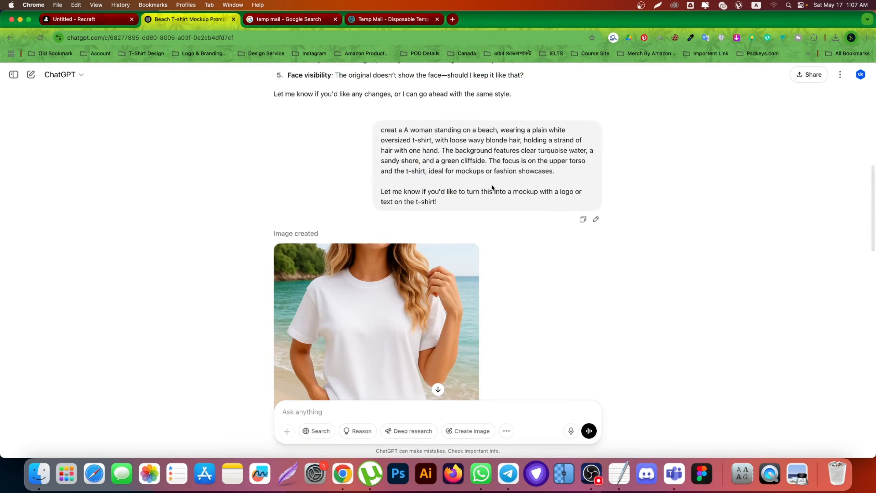
{"action": "scroll", "coordinate": [493, 188], "scroll_direction": "up", "scroll_amount": 5}
{"action": "scroll", "coordinate": [381, 237], "scroll_direction": "down", "scroll_amount": 10}
{"action": "scroll", "coordinate": [382, 236], "scroll_direction": "up", "scroll_amount": 15}
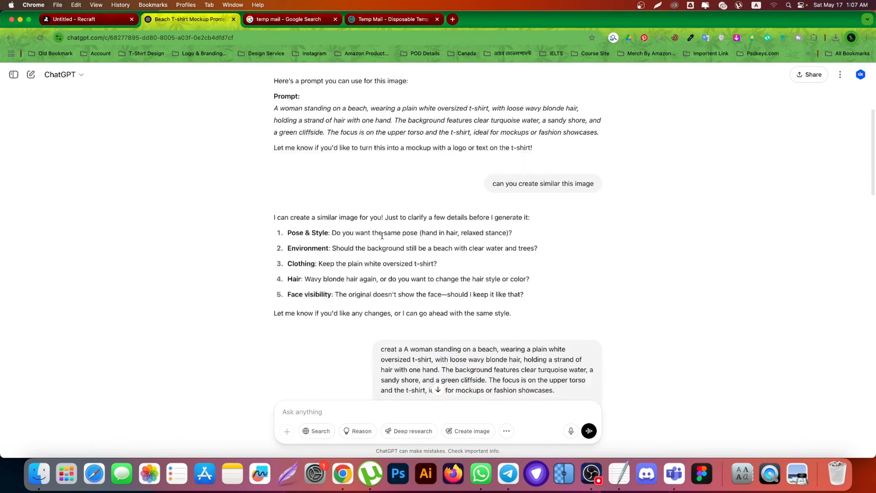
{"action": "scroll", "coordinate": [382, 236], "scroll_direction": "up", "scroll_amount": 5}
{"action": "left_click_drag", "start_coordinate": [275, 282], "coordinate": [600, 304]}
{"action": "right_click", "coordinate": [561, 293]}
{"action": "left_click", "coordinate": [572, 311]}
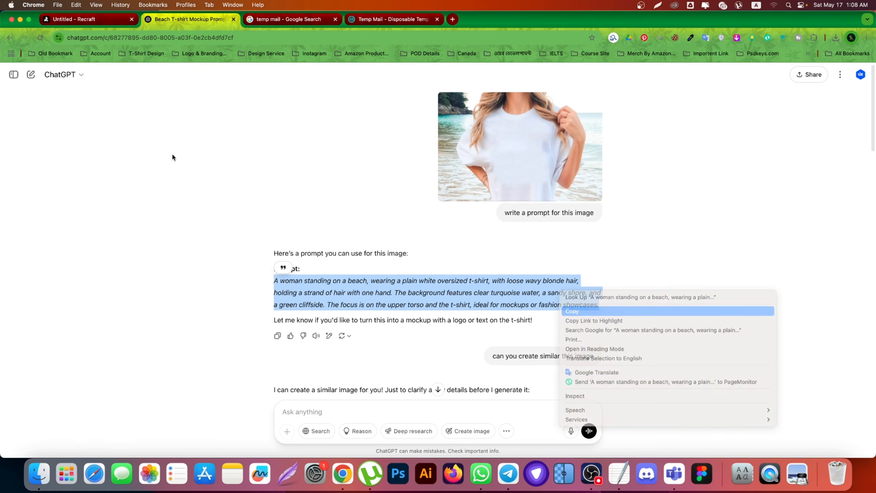
- Return to Recraft and move the large sunflower without background away from the daisy images
{"action": "left_click", "coordinate": [74, 18]}
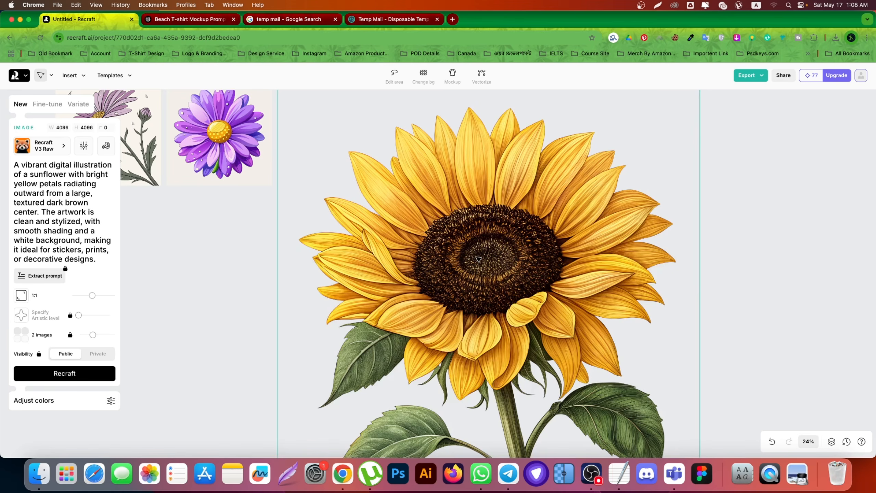
{"action": "scroll", "coordinate": [480, 247], "scroll_direction": "down", "scroll_amount": 10}
{"action": "left_click_drag", "start_coordinate": [480, 247], "coordinate": [606, 247]}
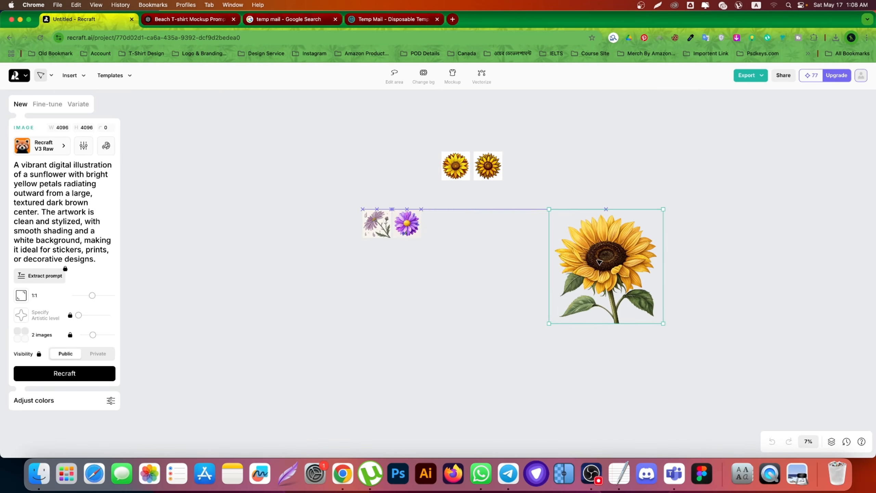
{"action": "left_click", "coordinate": [388, 163]}
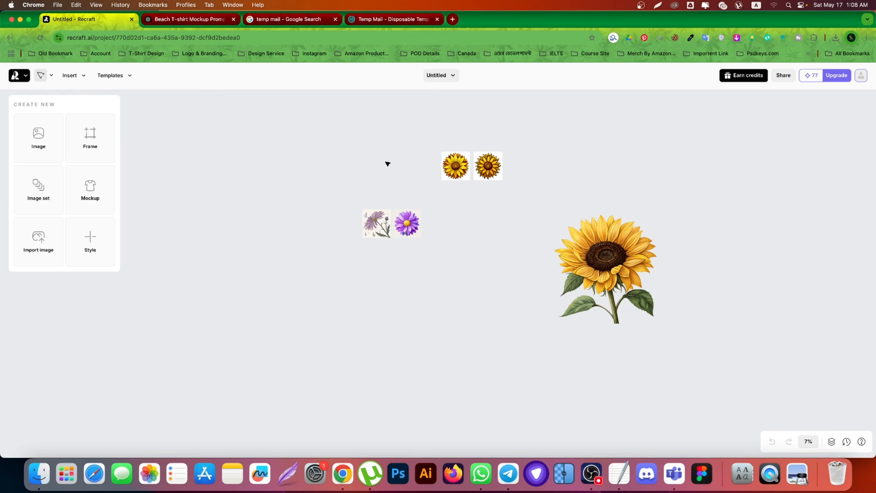
- Add a mockup with the copied beach t-shirt prompt and generate it
{"action": "left_click", "coordinate": [90, 193]}
{"action": "key", "text": "super+v"}
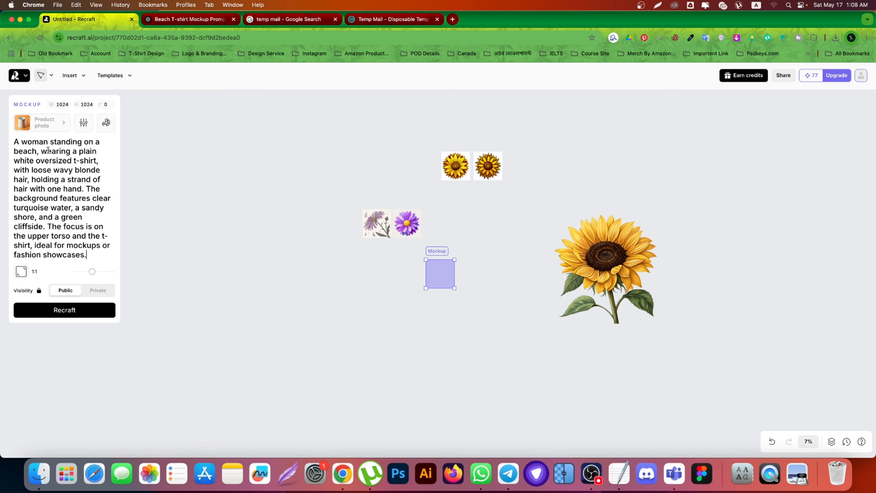
{"action": "left_click", "coordinate": [74, 312]}
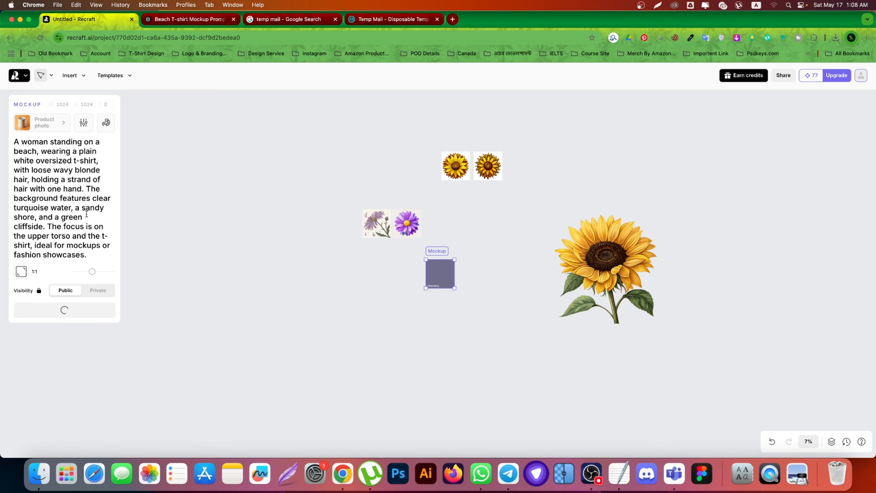
{"action": "left_click", "coordinate": [215, 261]}
- Add a second mockup with the prompt "Blank black t-shirt mockup" and generate it
{"action": "left_click", "coordinate": [98, 196]}
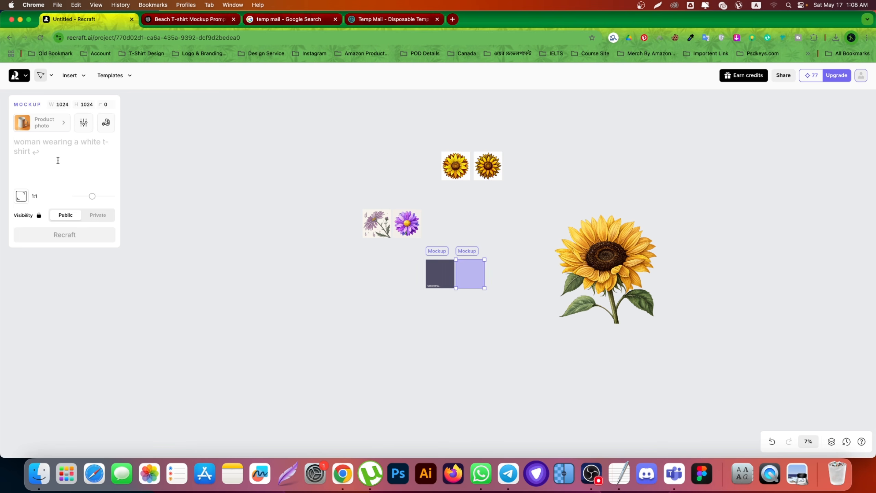
{"action": "type", "text": "Blank"}
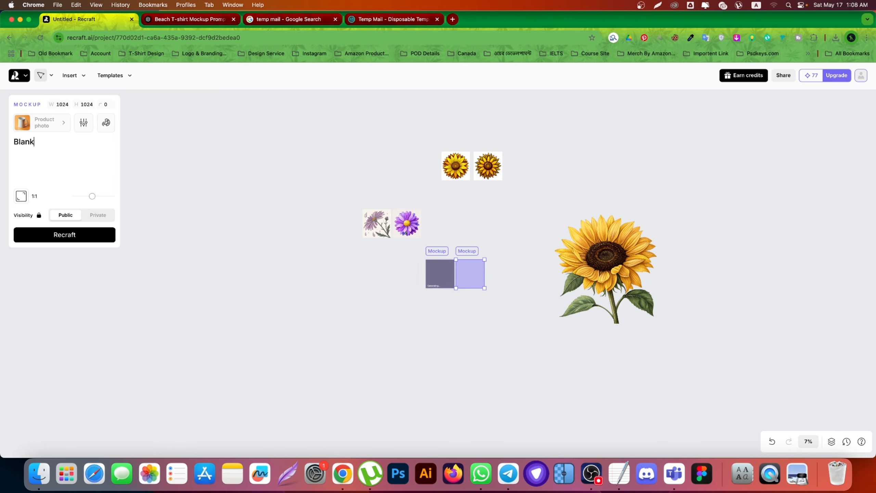
{"action": "type", "text": " black t-"}
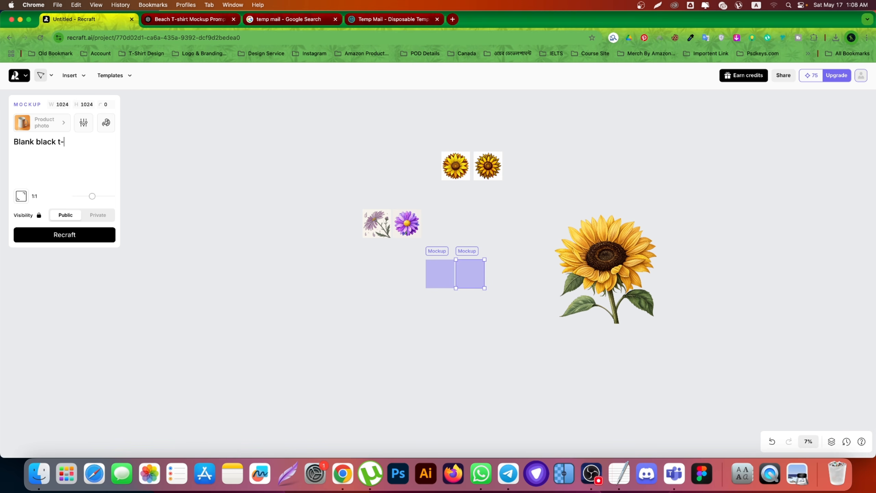
{"action": "type", "text": "shirt mockup"}
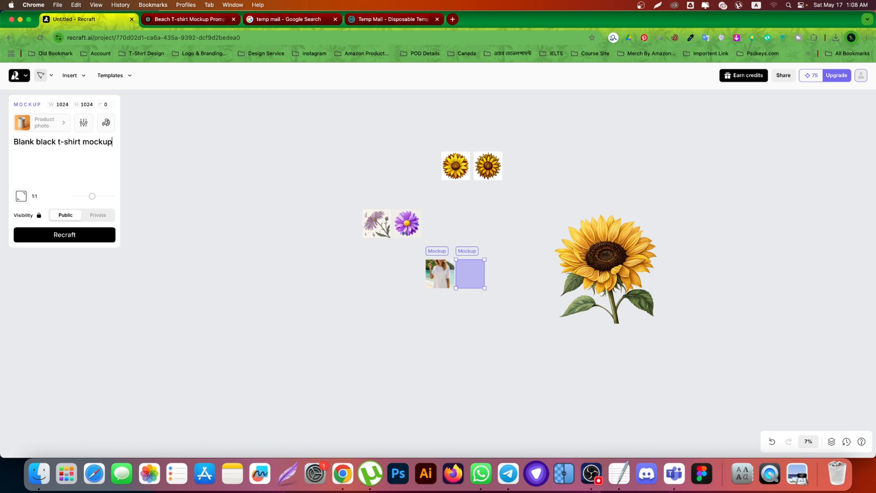
{"action": "key", "text": "Return"}
- Inspect the beach t-shirt mockup up close and move it farther away from the black t-shirt mockup
{"action": "scroll", "coordinate": [449, 285], "scroll_direction": "up", "scroll_amount": 3}
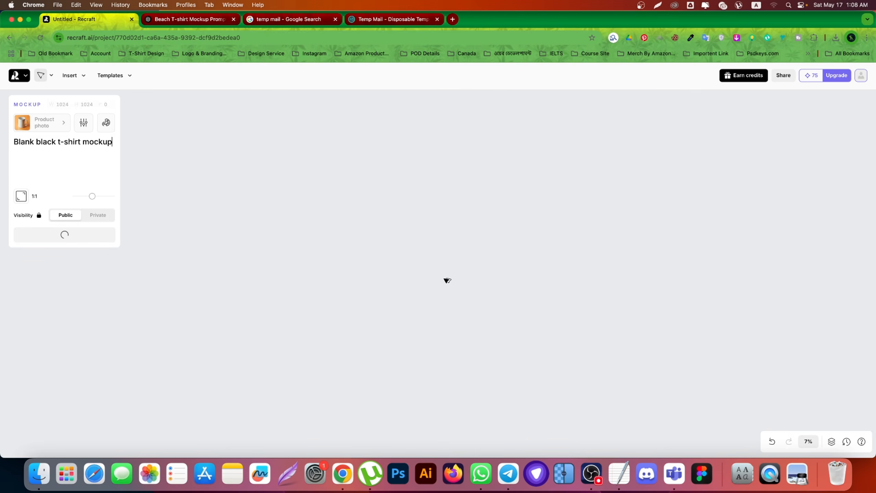
{"action": "scroll", "coordinate": [448, 372], "scroll_direction": "up", "scroll_amount": 10}
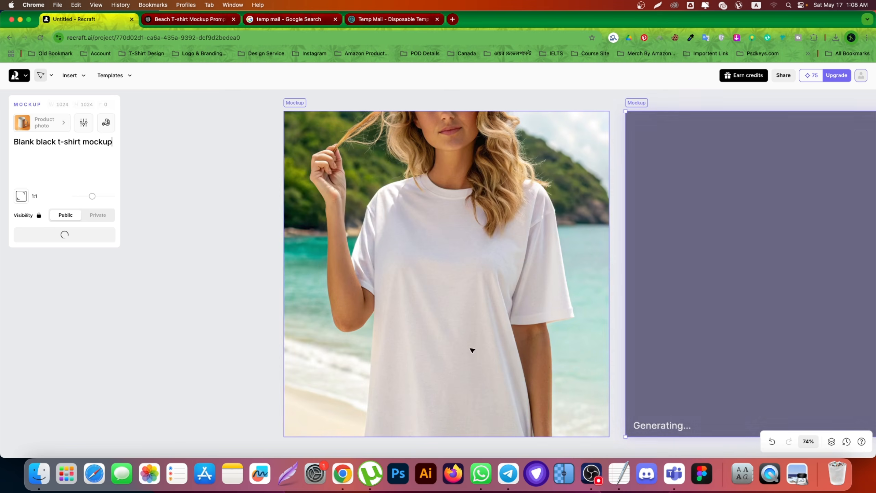
{"action": "left_click", "coordinate": [424, 249]}
{"action": "scroll", "coordinate": [424, 250], "scroll_direction": "down", "scroll_amount": 4}
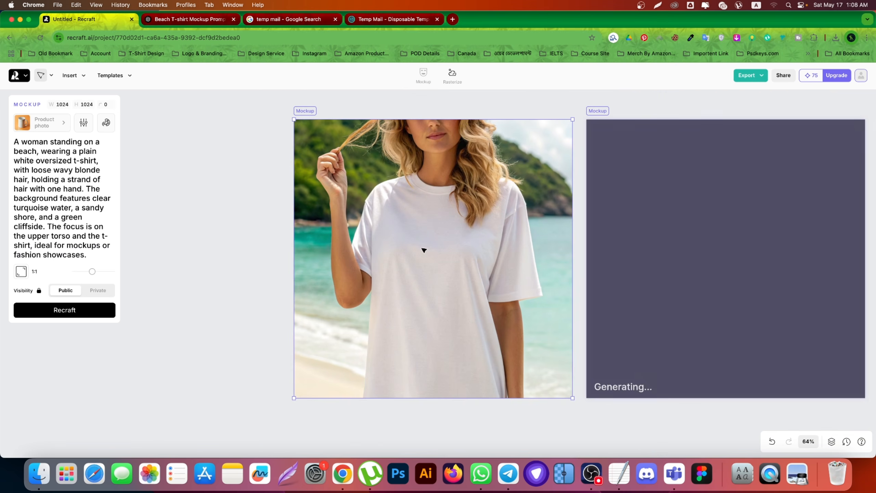
{"action": "scroll", "coordinate": [489, 234], "scroll_direction": "down", "scroll_amount": 4}
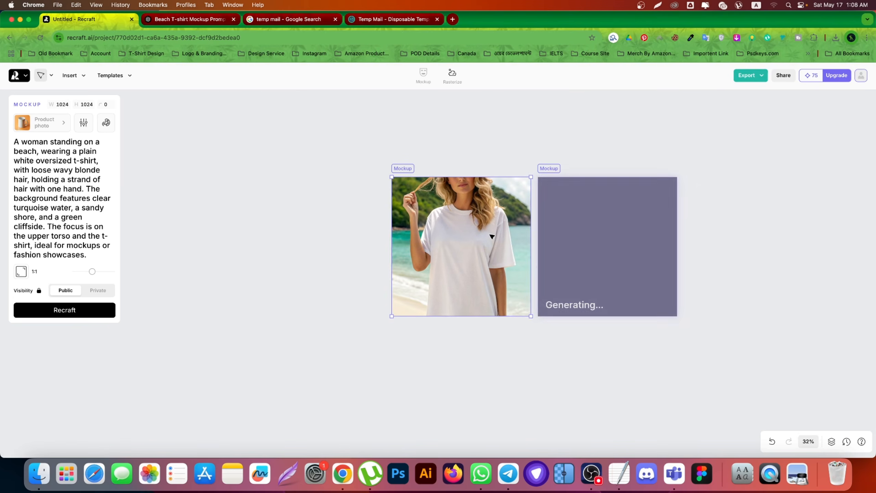
{"action": "left_click_drag", "start_coordinate": [453, 238], "coordinate": [377, 223]}
{"action": "left_click", "coordinate": [469, 207]}
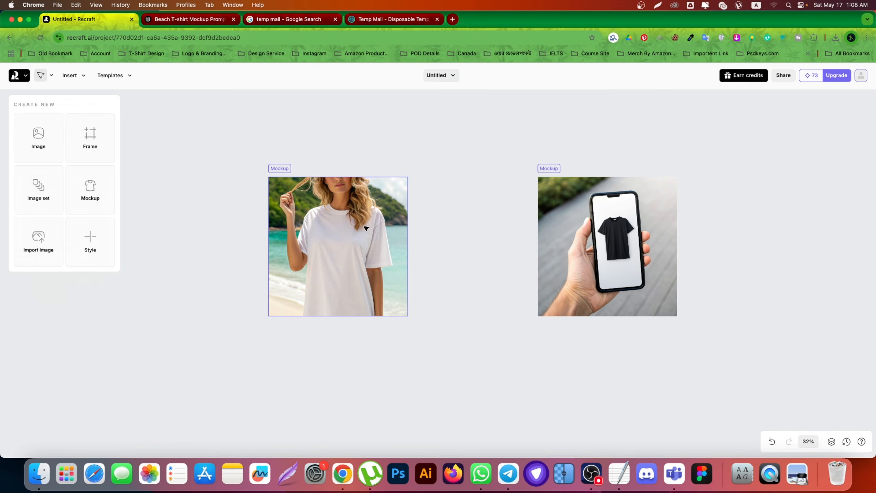
- Check the export options of the beach t-shirt mockup and inspect the black t-shirt mockup up close
{"action": "left_click", "coordinate": [366, 228]}
{"action": "left_click", "coordinate": [755, 77]}
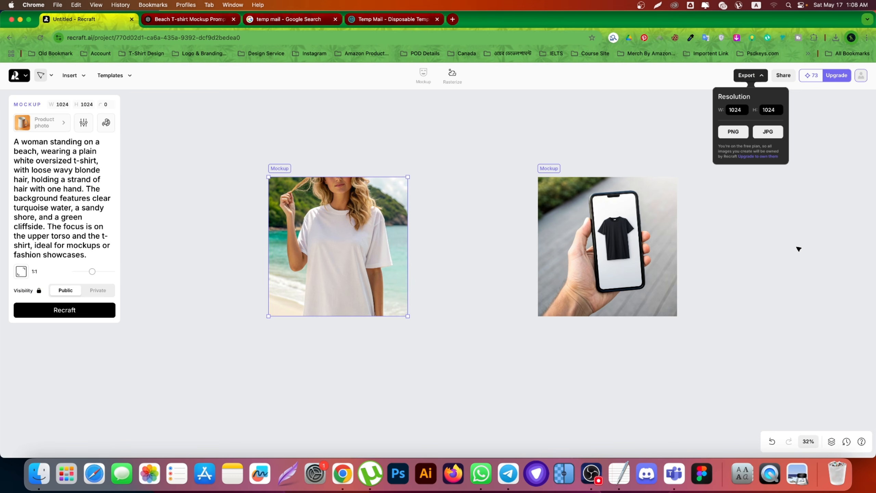
{"action": "left_click", "coordinate": [739, 252]}
{"action": "left_click", "coordinate": [612, 251]}
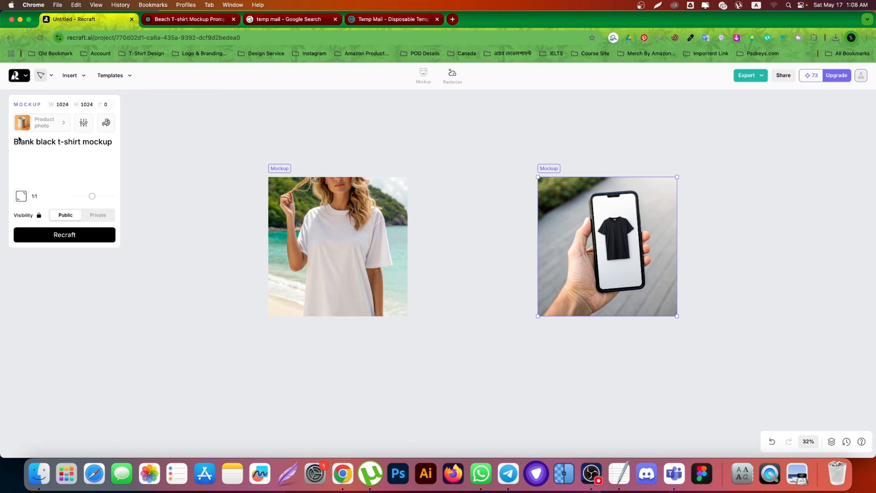
{"action": "scroll", "coordinate": [590, 219], "scroll_direction": "up", "scroll_amount": 5}
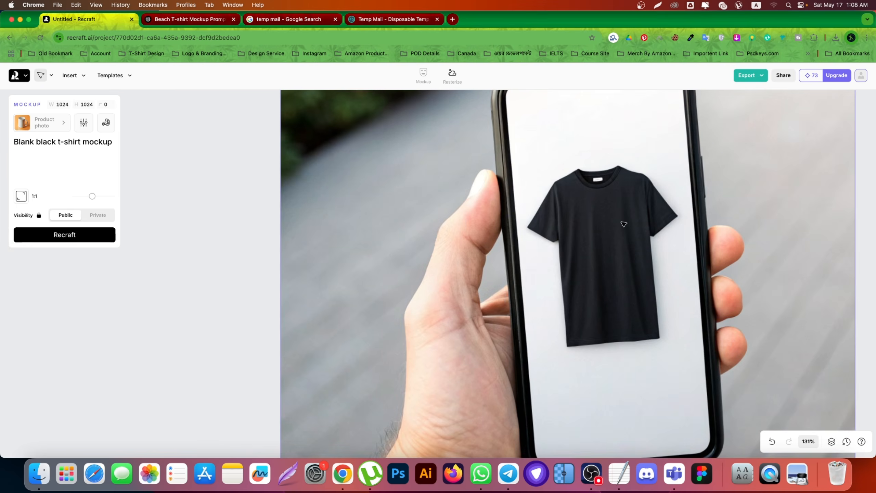
{"action": "scroll", "coordinate": [583, 231], "scroll_direction": "down", "scroll_amount": 4}
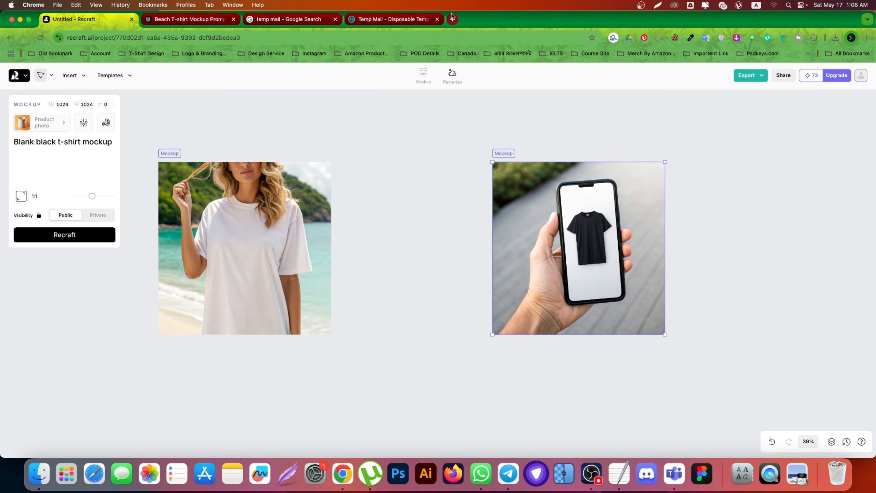
- Search Google Images in a new browser tab for "black t shirt mockup"
{"action": "left_click", "coordinate": [452, 19]}
{"action": "type", "text": "bla"}
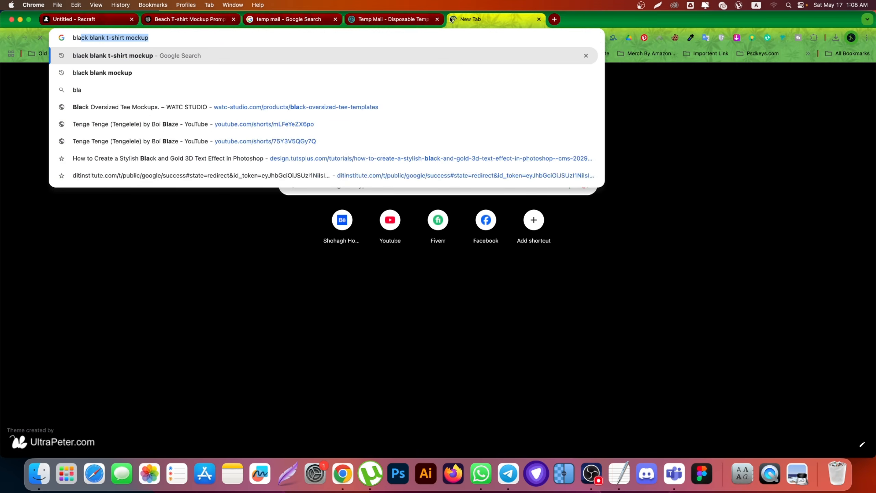
{"action": "type", "text": "ck t "}
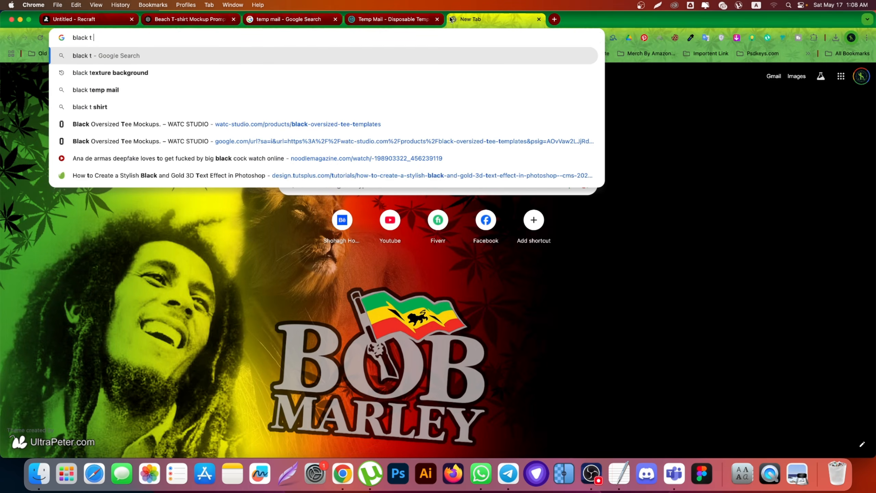
{"action": "type", "text": "shirt mockup"}
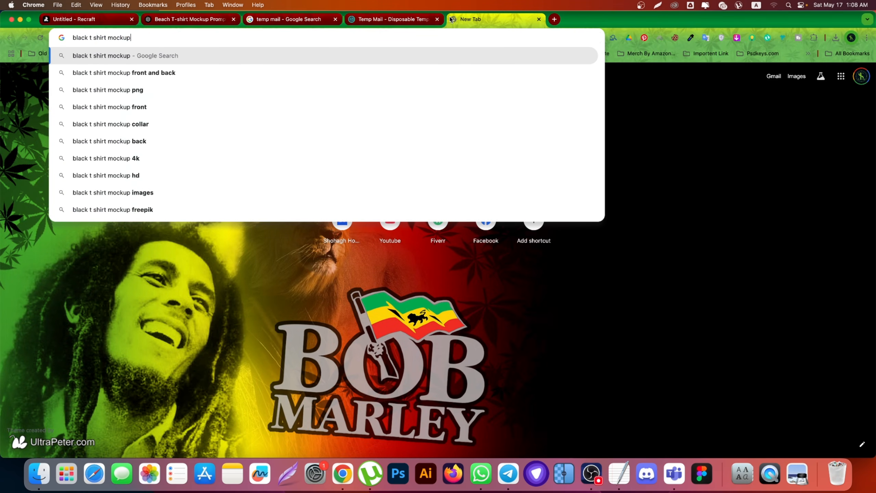
{"action": "key", "text": "Return"}
{"action": "left_click", "coordinate": [127, 110]}
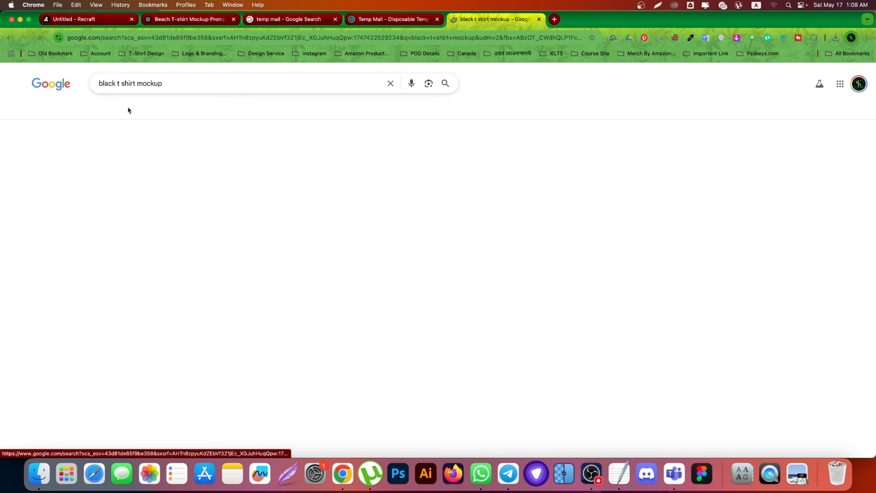
- Refine the image search to "blank black t shirt mockup" and preview the VectorStock blank black t-shirt result
{"action": "left_click", "coordinate": [117, 83]}
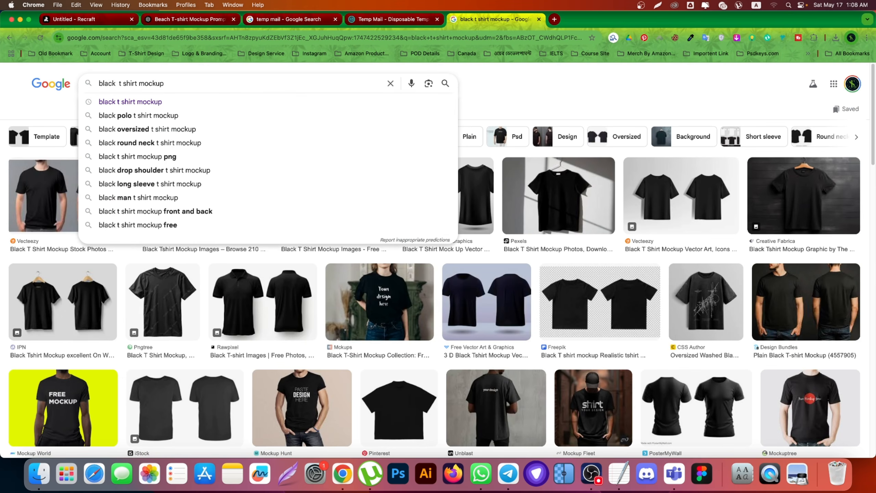
{"action": "type", "text": "bl"}
{"action": "key", "text": "BackSpace"}
{"action": "key", "text": "BackSpace"}
{"action": "key", "text": "BackSpace"}
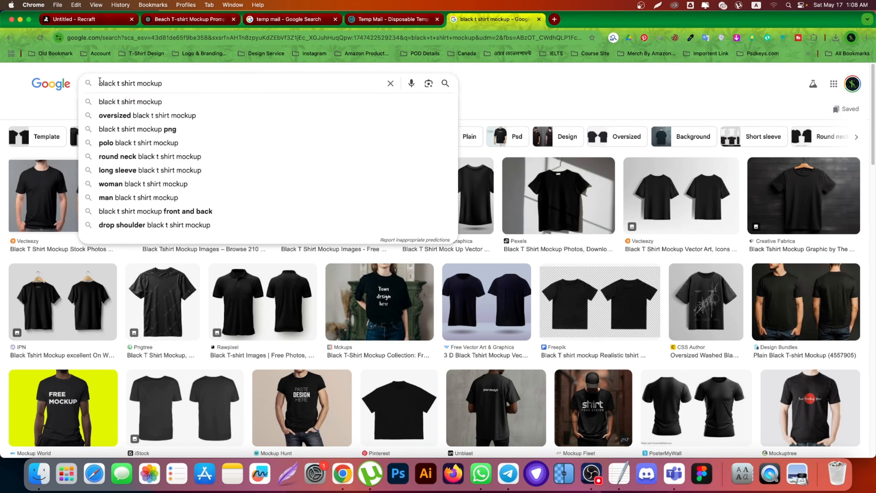
{"action": "type", "text": "blank"}
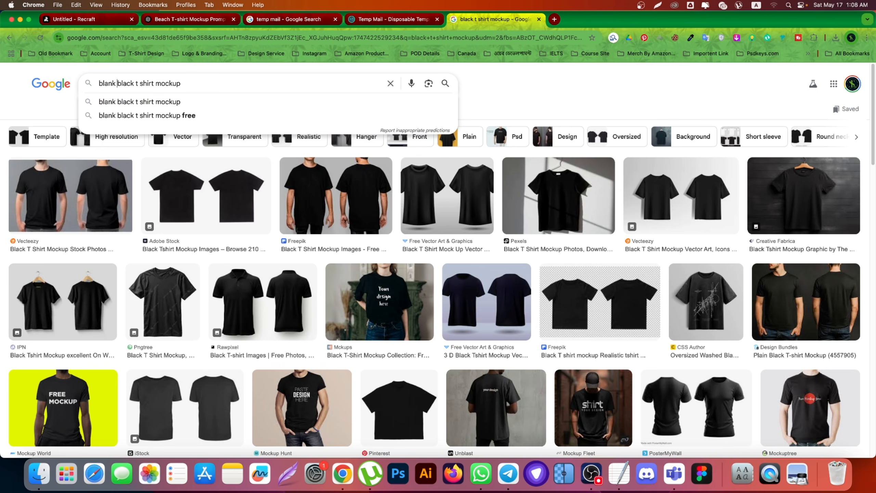
{"action": "key", "text": "Return"}
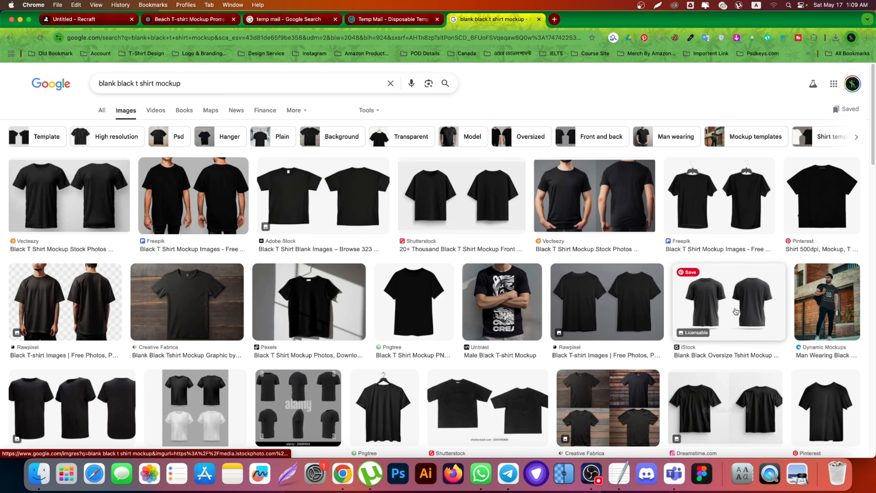
{"action": "scroll", "coordinate": [248, 257], "scroll_direction": "down", "scroll_amount": 6}
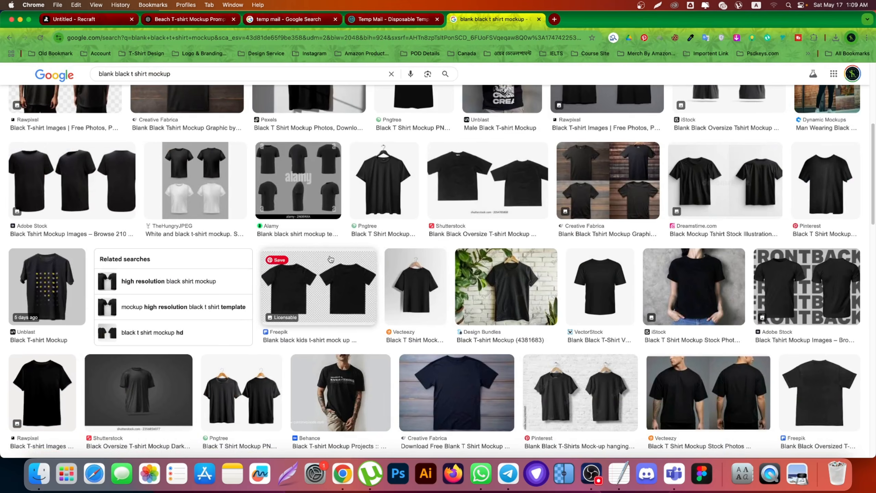
{"action": "left_click", "coordinate": [600, 286]}
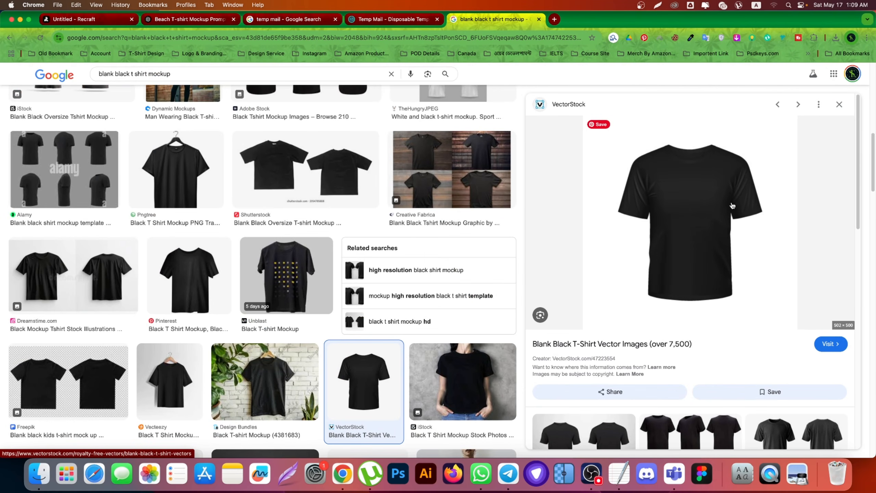
- Return to Recraft, place the large sunflower image with white background on the beach t-shirt mockup, and scale it down on the shirt
{"action": "left_click", "coordinate": [108, 22]}
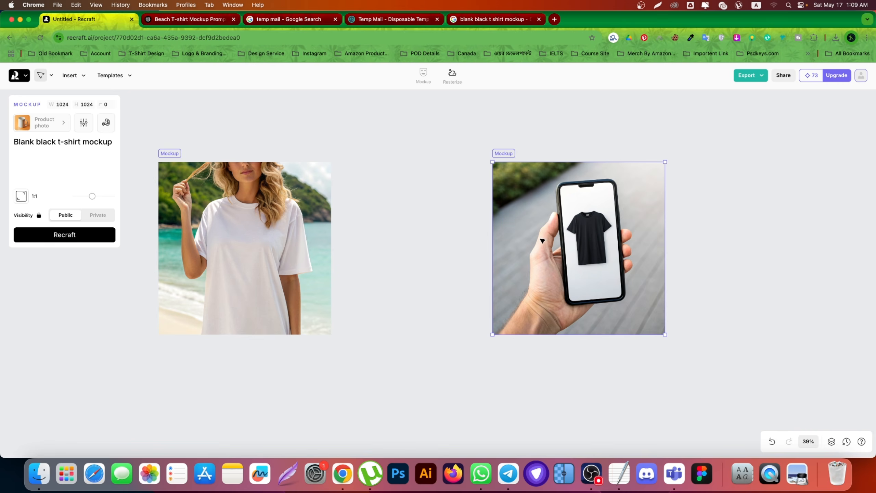
{"action": "left_click", "coordinate": [271, 243]}
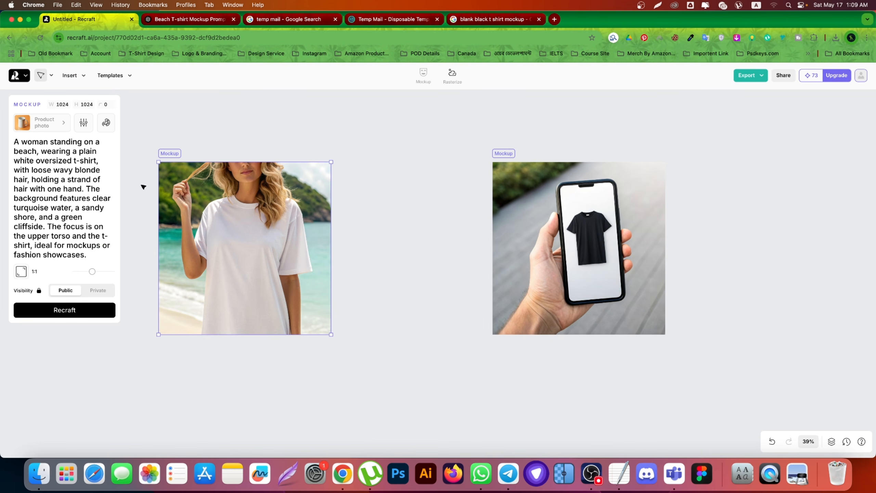
{"action": "left_click_drag", "start_coordinate": [237, 249], "coordinate": [350, 215]}
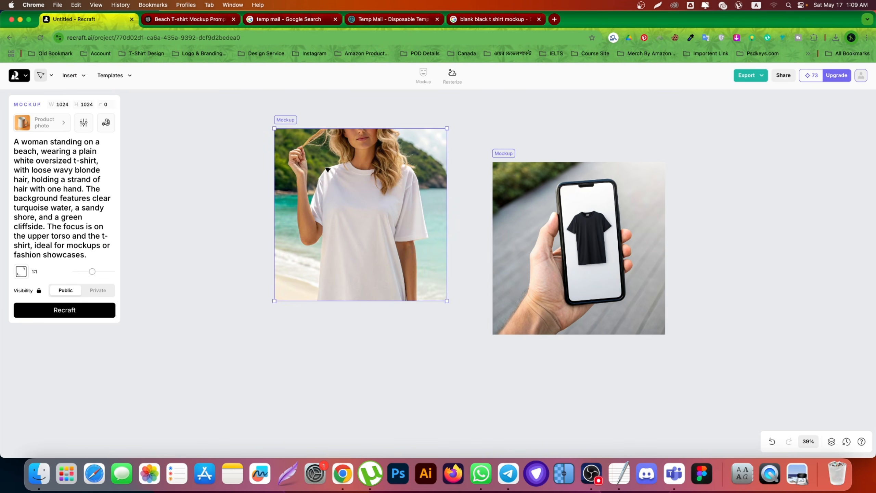
{"action": "scroll", "coordinate": [309, 190], "scroll_direction": "down", "scroll_amount": 3}
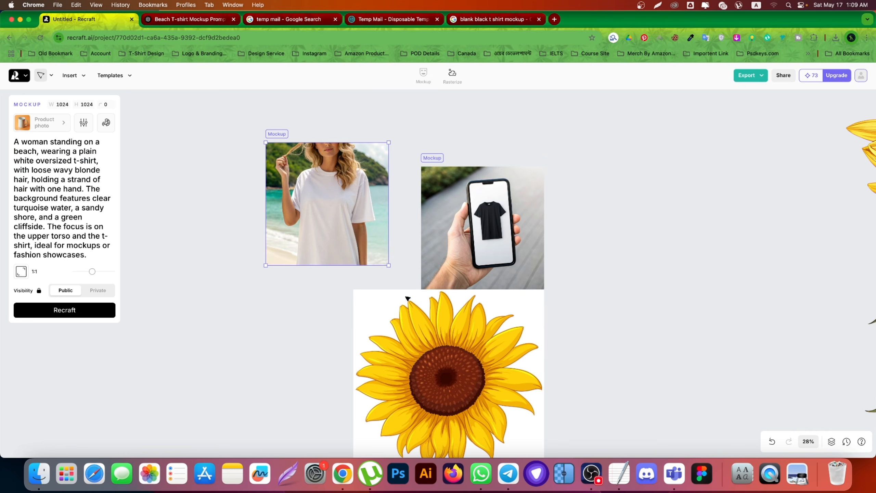
{"action": "left_click_drag", "start_coordinate": [407, 298], "coordinate": [347, 225]}
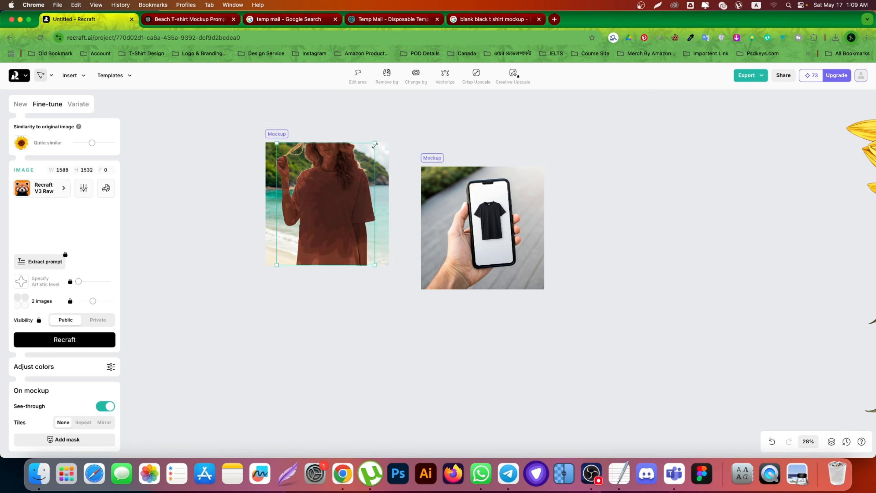
{"action": "left_click_drag", "start_coordinate": [375, 145], "coordinate": [335, 189]}
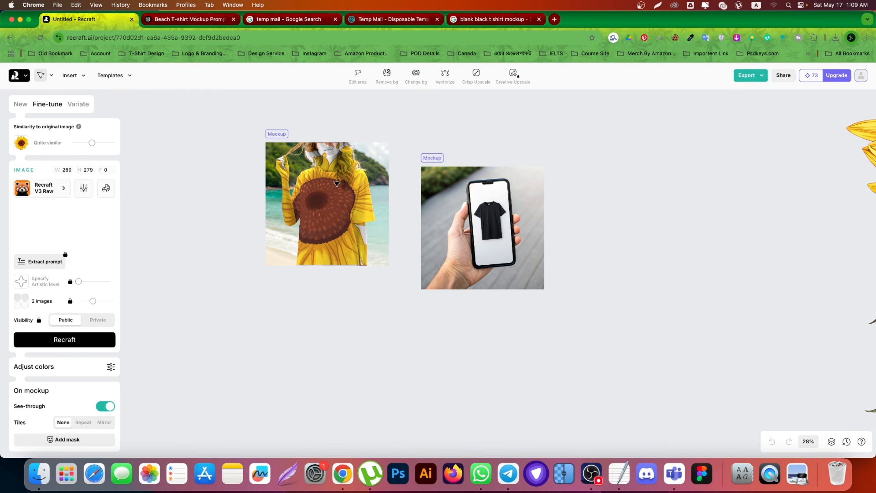
{"action": "left_click_drag", "start_coordinate": [375, 142], "coordinate": [345, 209]}
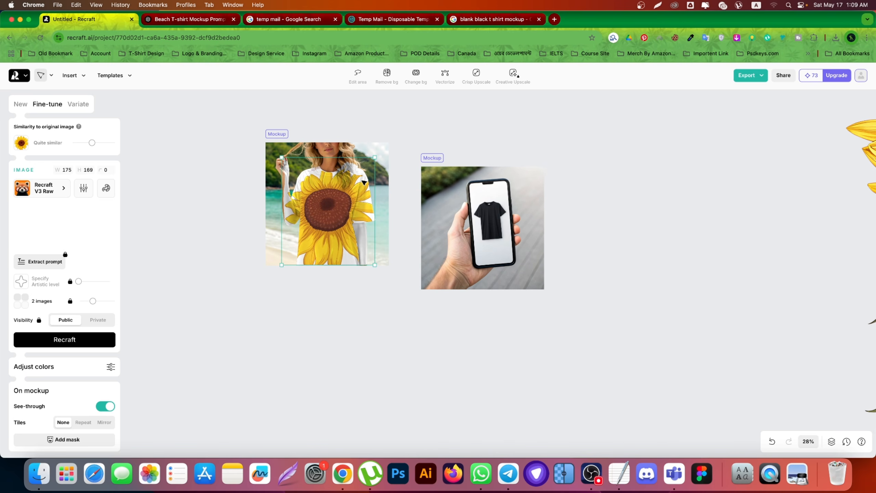
{"action": "left_click_drag", "start_coordinate": [377, 160], "coordinate": [362, 186]}
- Replace the beach mockup with a regular image generated from the same woman-on-a-beach prompt, placed beside the phone mockup and showing its second variant
{"action": "left_click", "coordinate": [351, 175]}
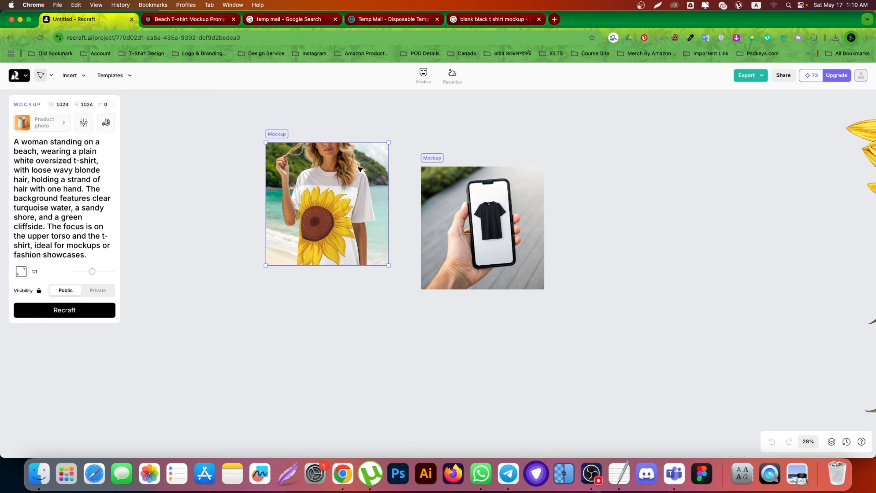
{"action": "key", "text": "Delete"}
{"action": "left_click", "coordinate": [46, 147]}
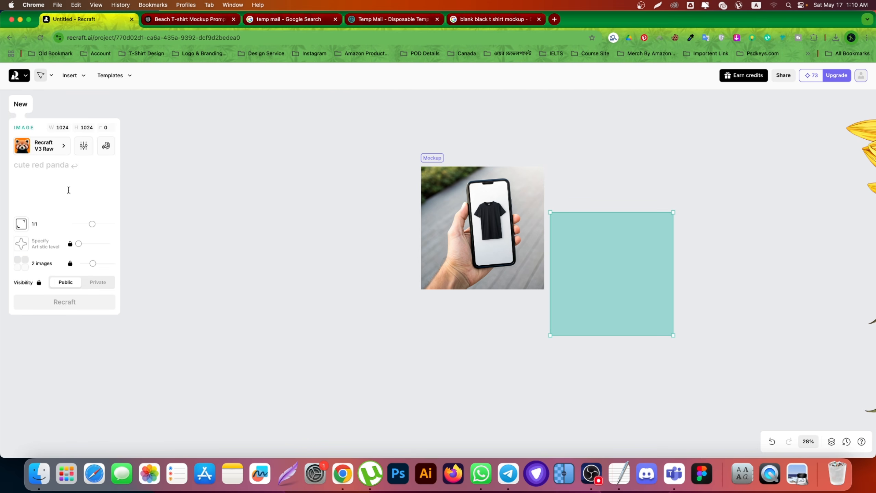
{"action": "type", "text": "A woman standing on a beach, wearing a plain white oversized t-shirt, with loose wavy blonde hair, holding a strand of hair with one hand. The background features clear turquoise water, a sandy shore, and a green cliffside. The focus is on the upper torso and the t-shirt, ideal for mockups or fashion showcases."}
{"action": "left_click", "coordinate": [62, 379]}
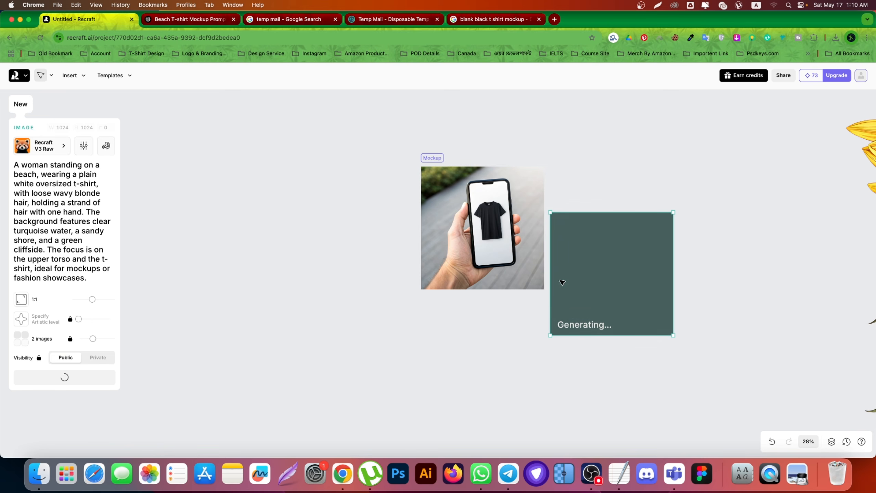
{"action": "left_click_drag", "start_coordinate": [619, 283], "coordinate": [329, 219]}
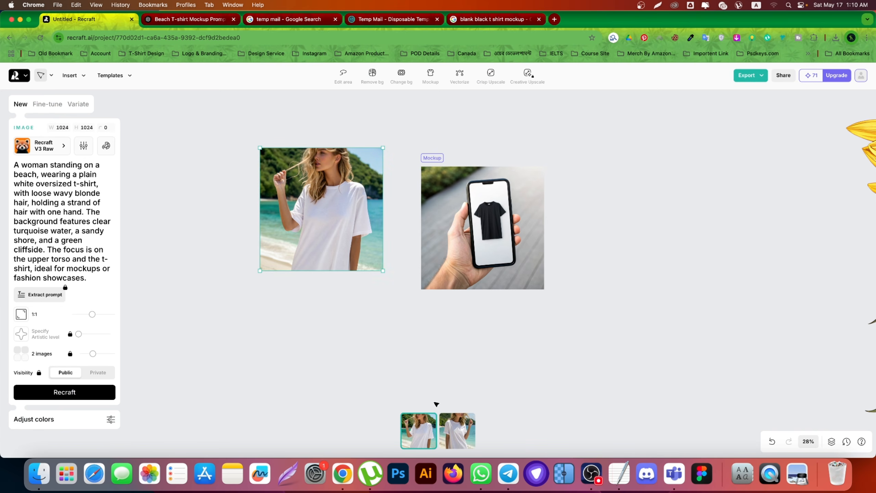
{"action": "left_click", "coordinate": [453, 443]}
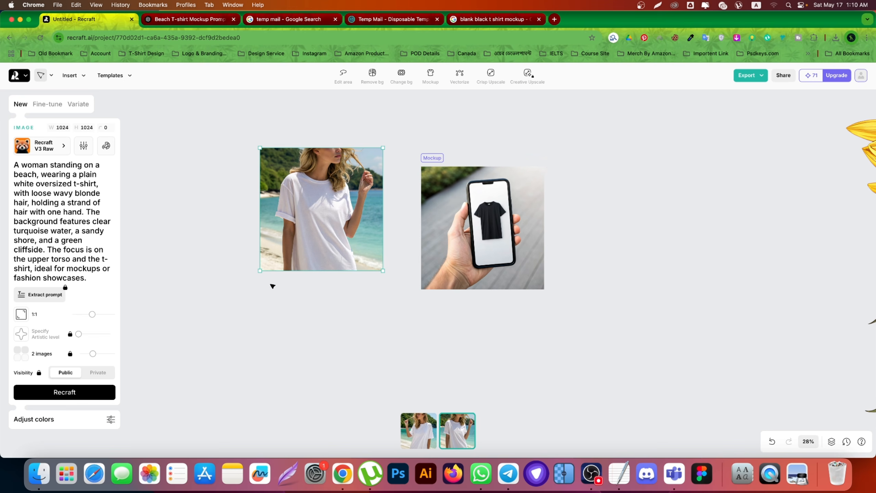
- Browse the available image styles and the project templates, and select the generated beach image again
{"action": "left_click", "coordinate": [43, 148]}
{"action": "scroll", "coordinate": [347, 342], "scroll_direction": "down", "scroll_amount": 20}
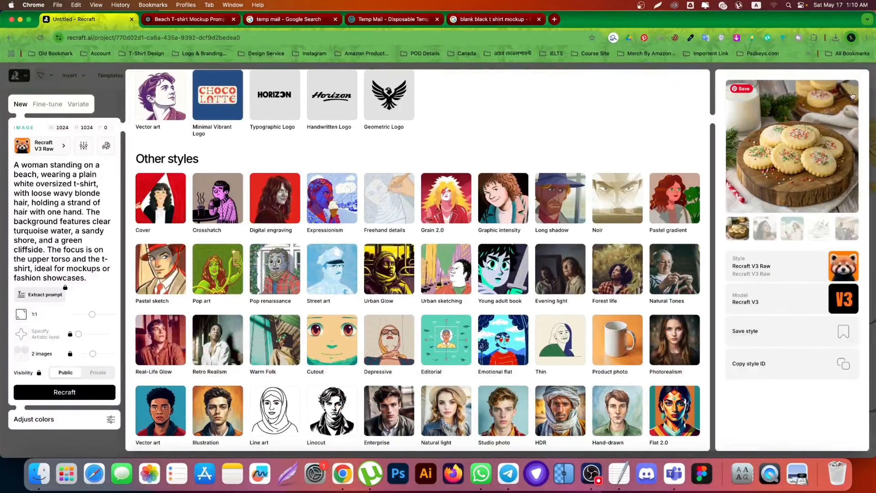
{"action": "left_click", "coordinate": [873, 90]}
{"action": "left_click", "coordinate": [219, 124]}
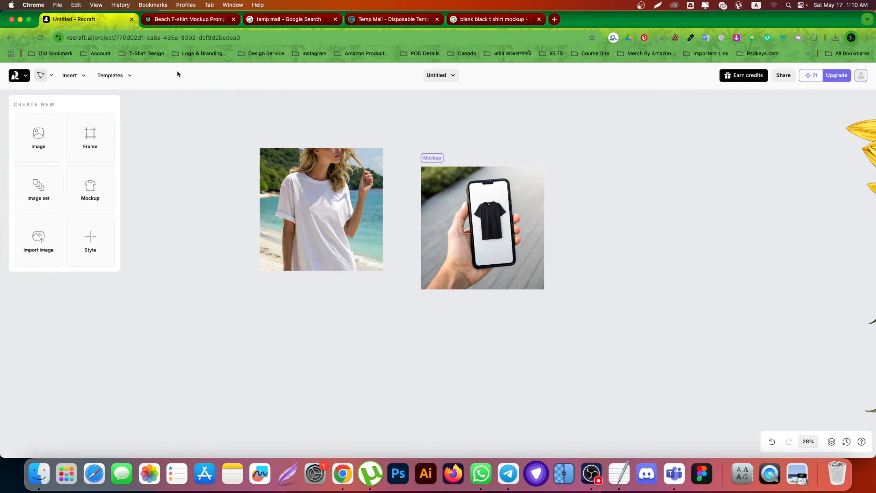
{"action": "left_click", "coordinate": [440, 75]}
{"action": "left_click", "coordinate": [121, 76]}
{"action": "left_click", "coordinate": [129, 77]}
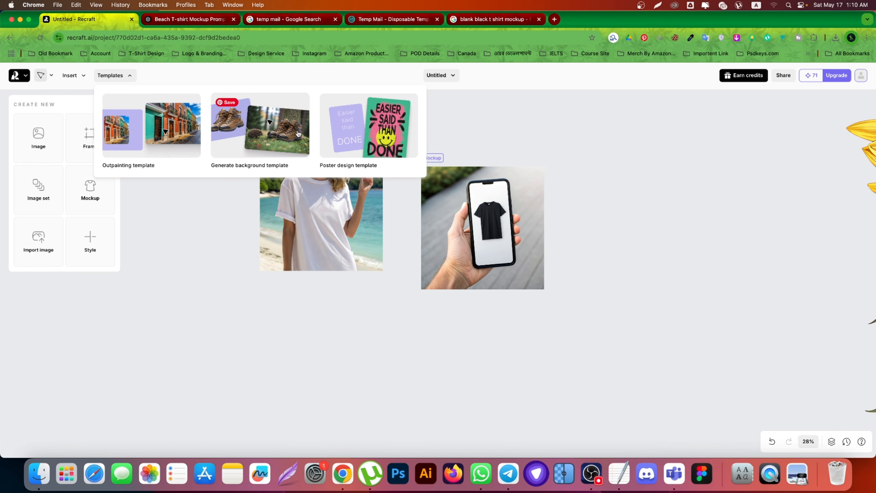
{"action": "left_click", "coordinate": [314, 221]}
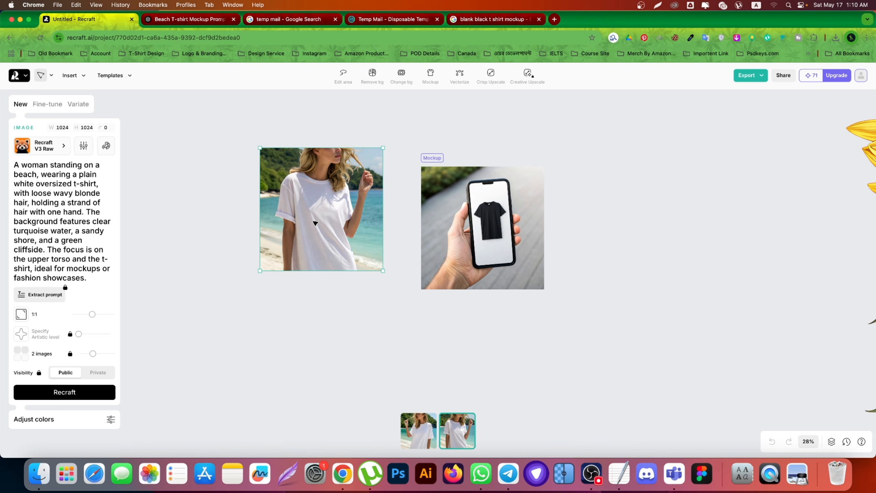